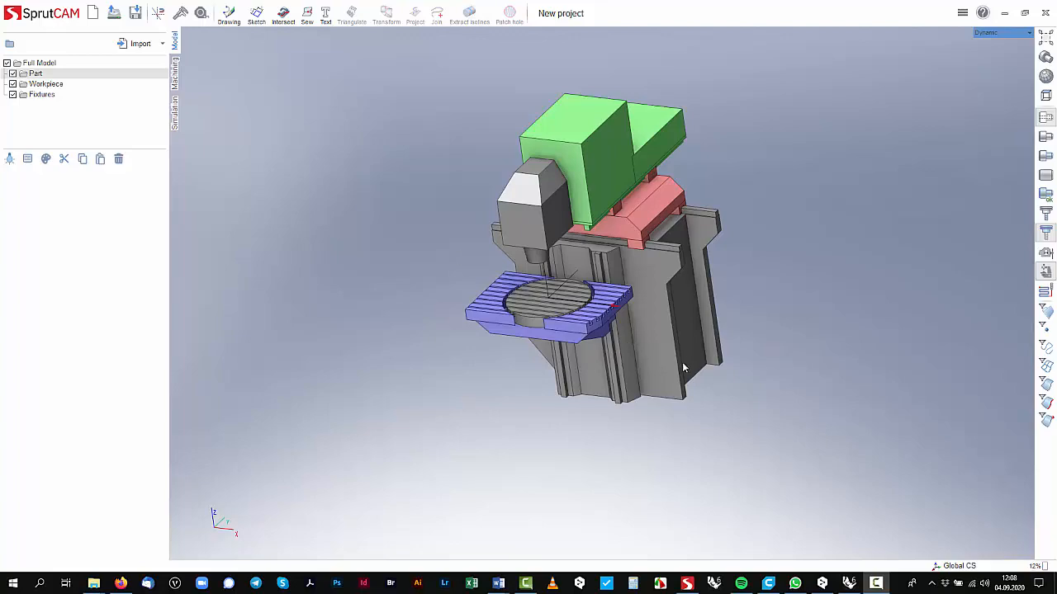
# Examine the milling machine model from the front, the sides and above
pyautogui.moveTo(683, 368); pyautogui.dragTo(731, 388, button='middle')
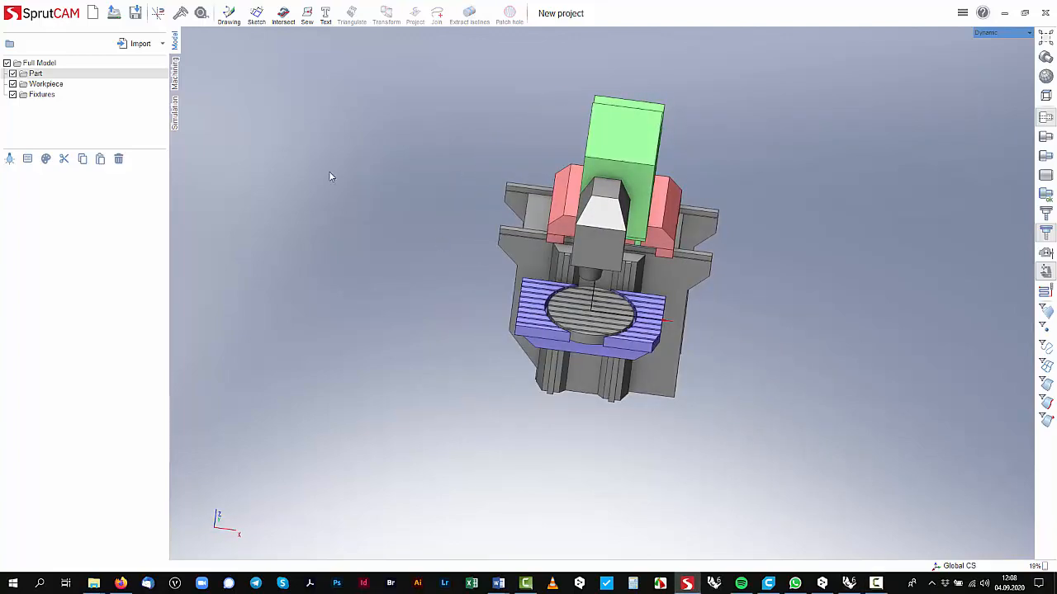
pyautogui.moveTo(807, 67); pyautogui.dragTo(669, 293, button='middle')
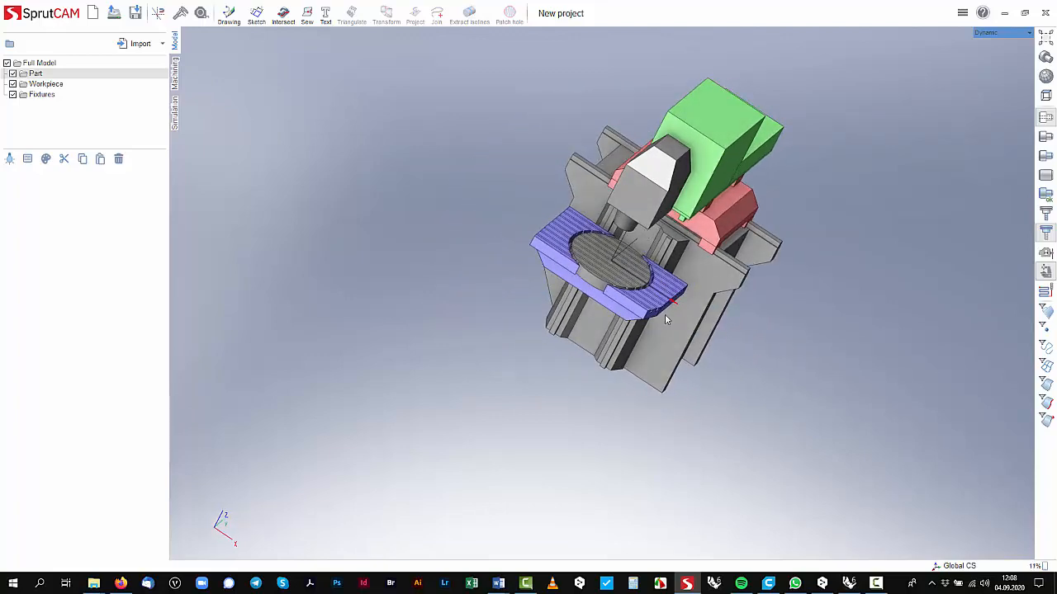
pyautogui.moveTo(609, 262); pyautogui.dragTo(627, 86, button='middle')
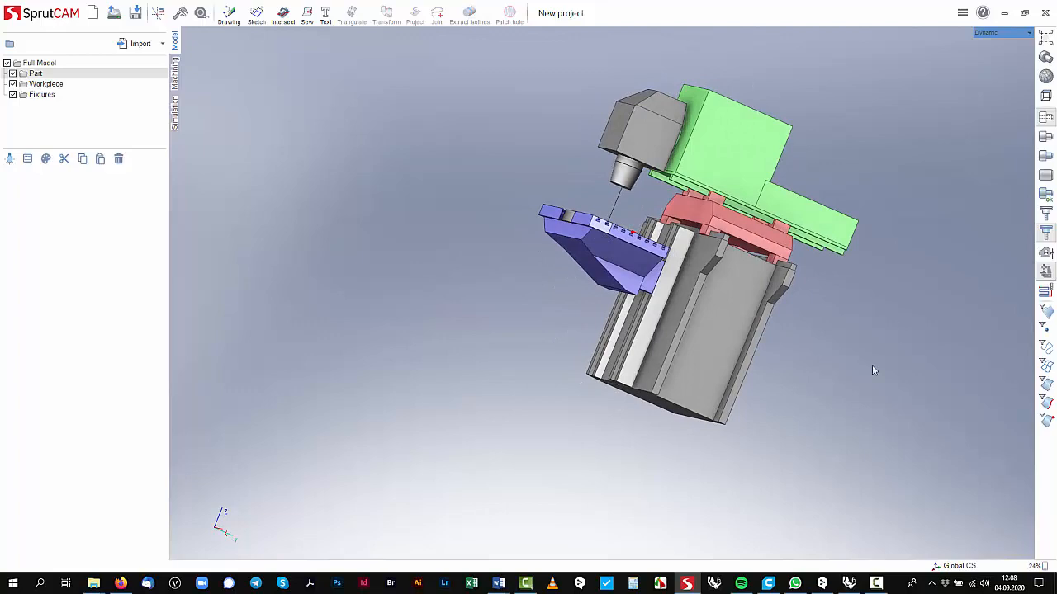
pyautogui.moveTo(585, 283); pyautogui.dragTo(670, 451, button='middle')
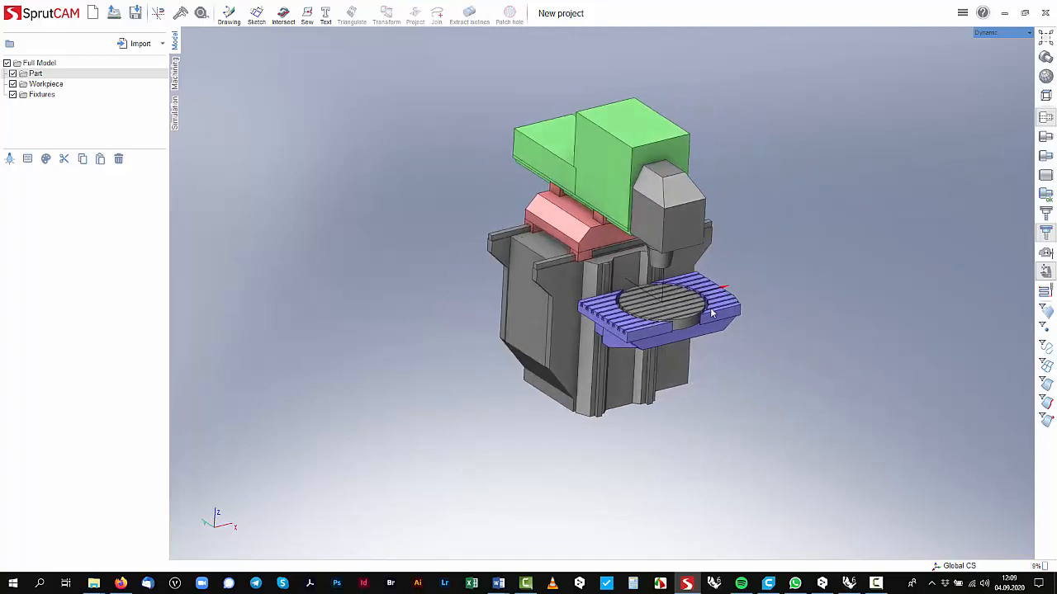
pyautogui.moveTo(734, 255); pyautogui.dragTo(712, 284, button='middle')
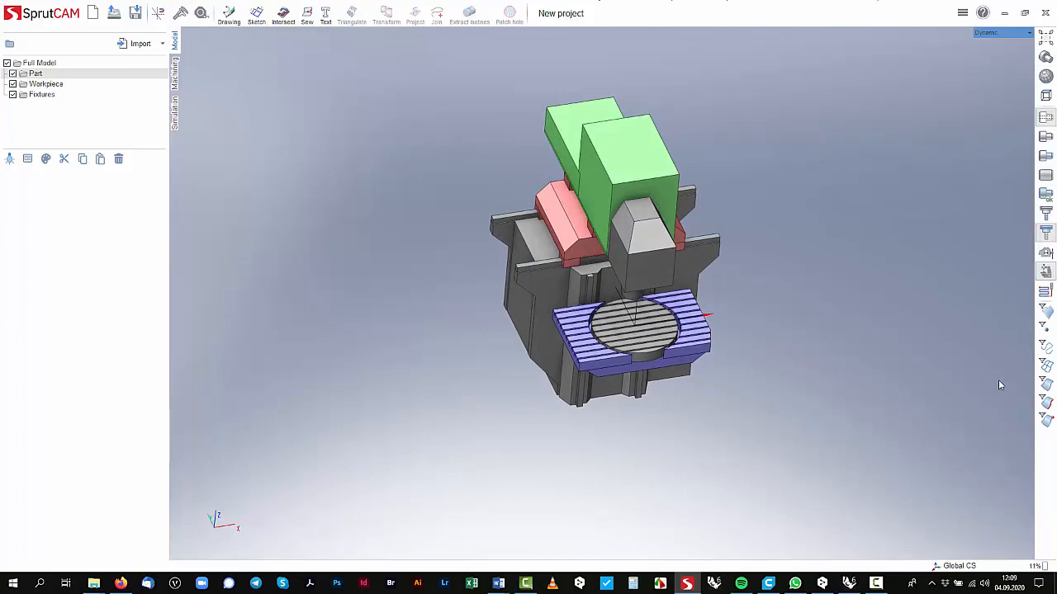
pyautogui.click(596, 336)
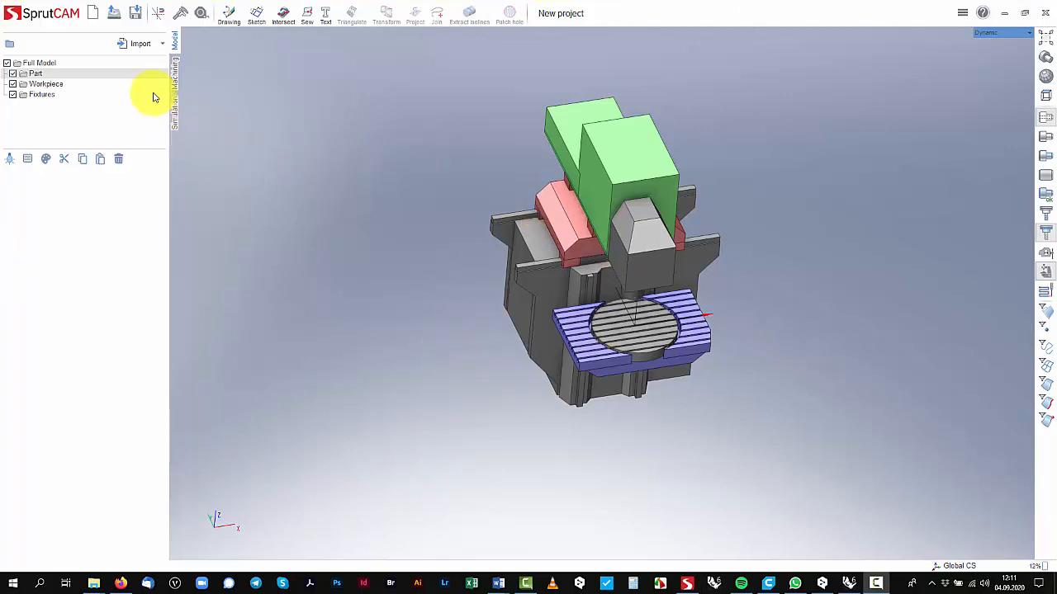
# Check the available interface languages in the system setup and close it without changing anything
pyautogui.click(42, 14)
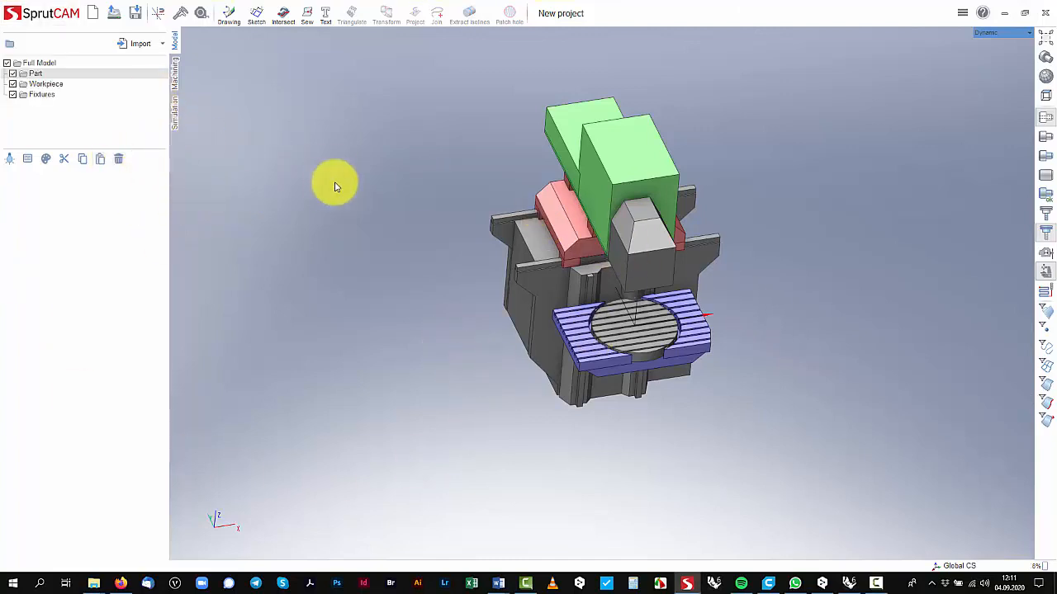
pyautogui.click(52, 27)
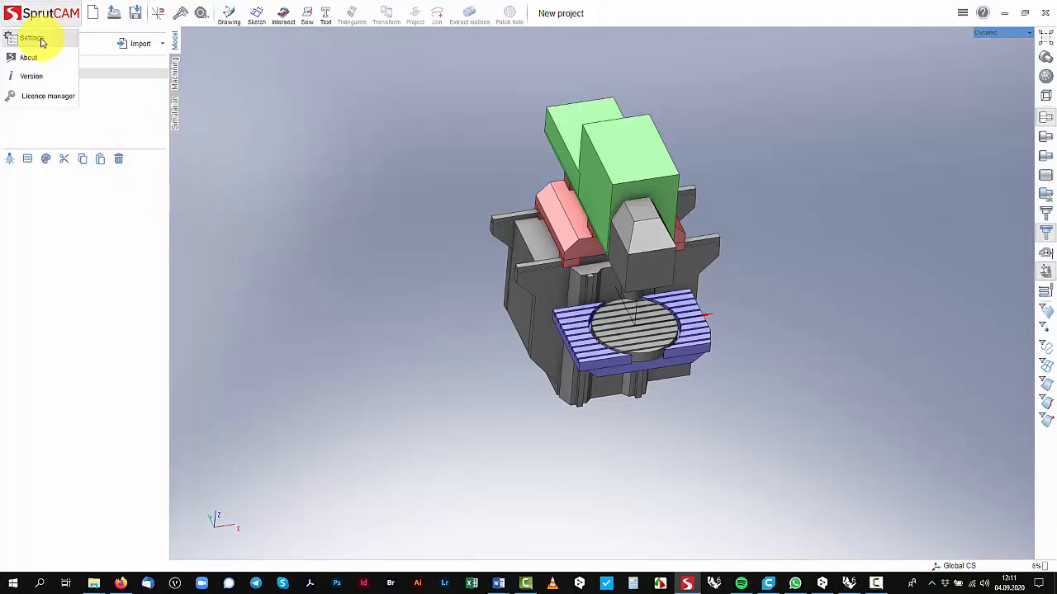
pyautogui.click(41, 42)
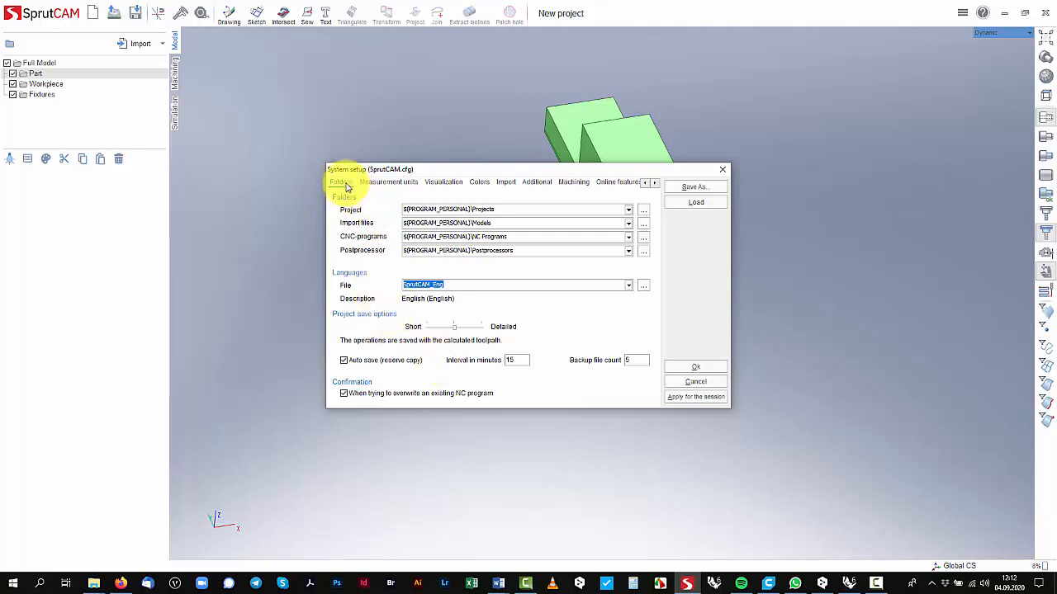
pyautogui.click(628, 286)
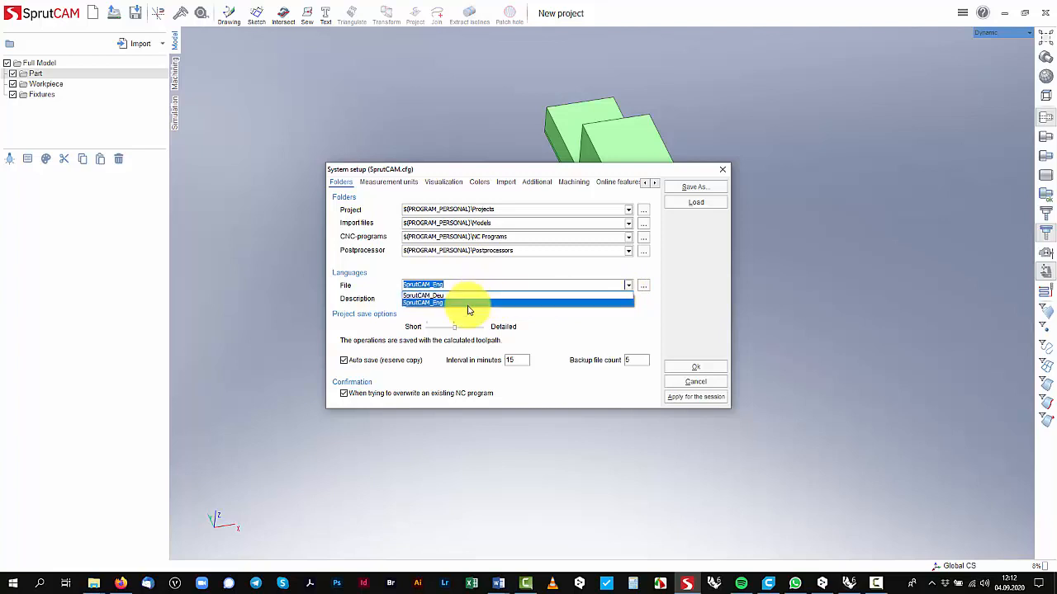
pyautogui.click(625, 324)
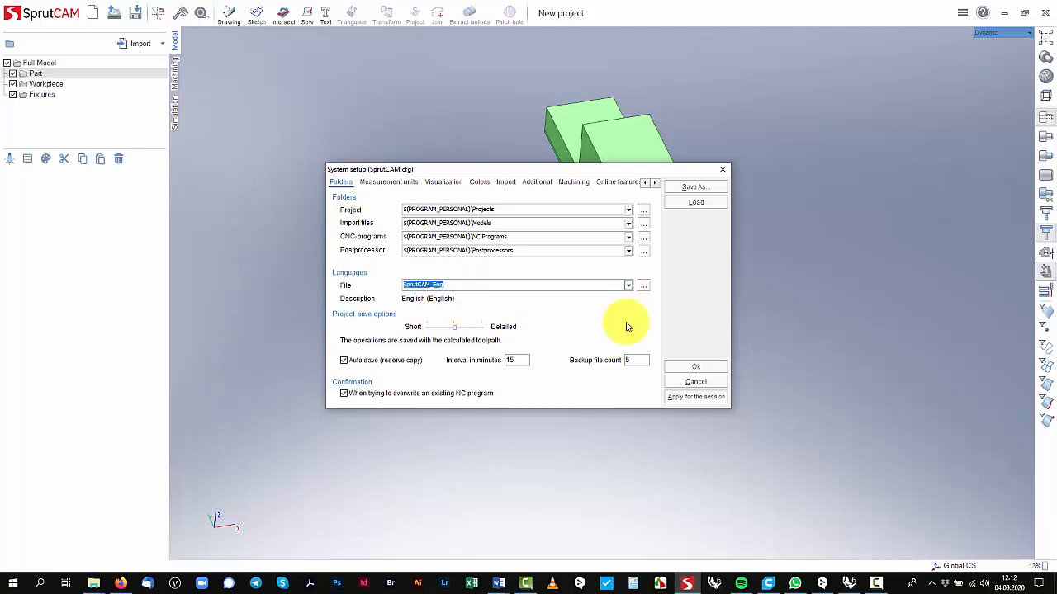
pyautogui.click(700, 384)
pyautogui.click(721, 170)
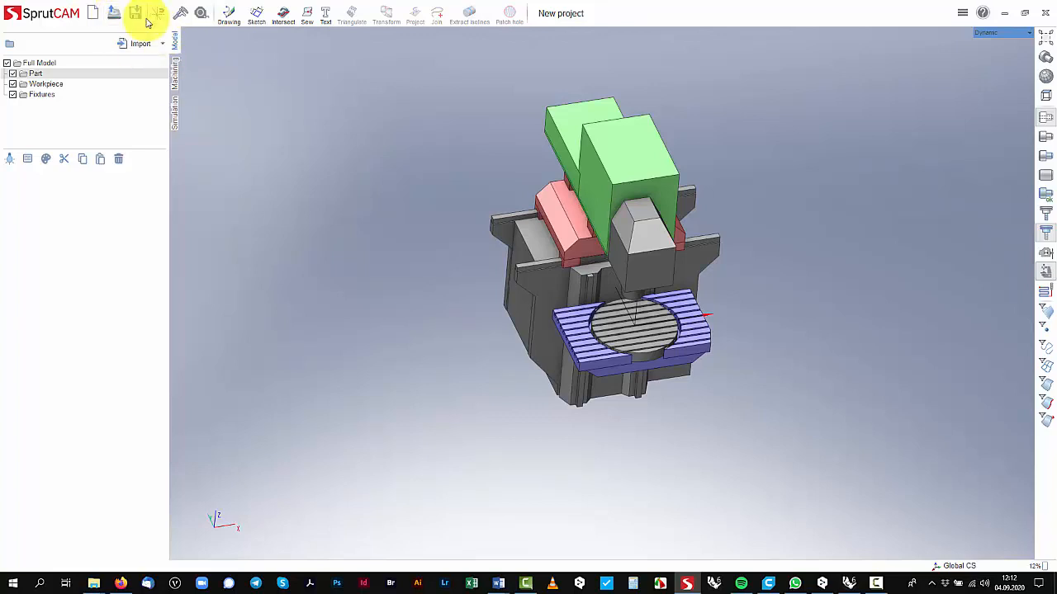
# Enable smart snap for the project
pyautogui.moveTo(137, 23)
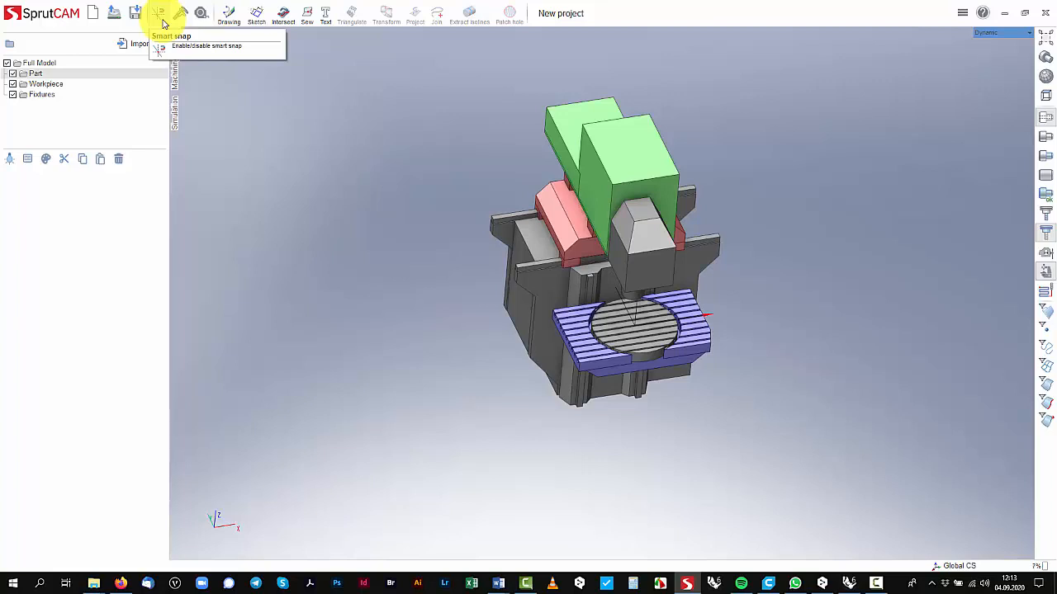
pyautogui.click(160, 17)
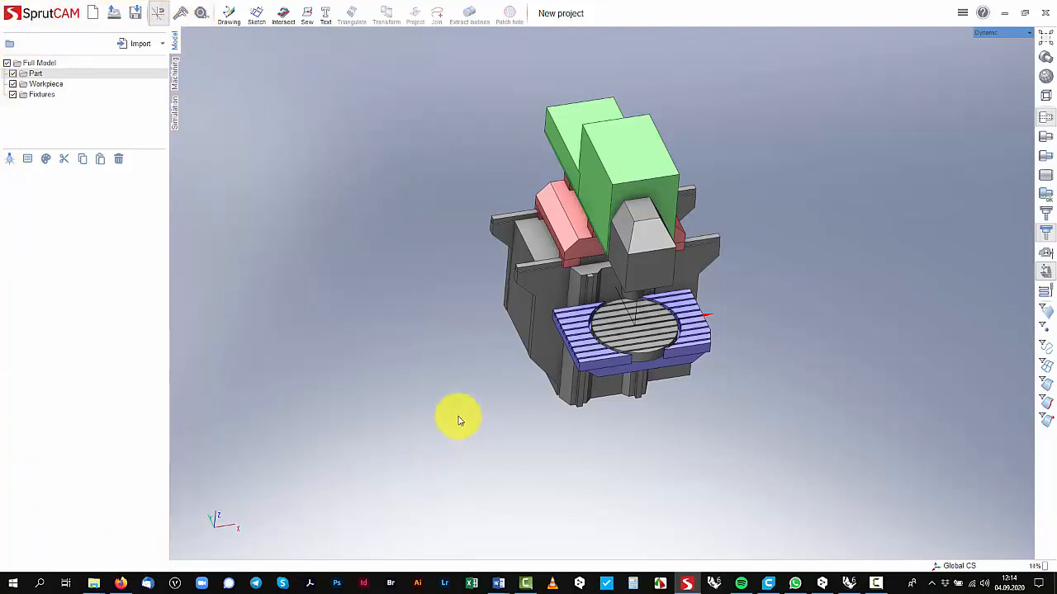
pyautogui.moveTo(455, 309); pyautogui.dragTo(433, 290, button='middle')
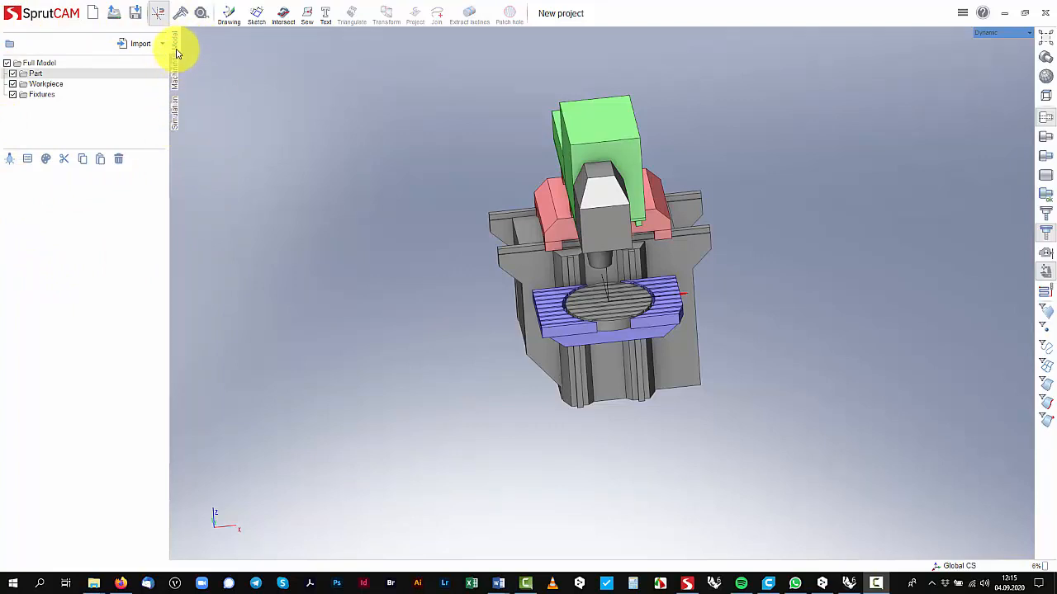
# Review the Simulation and Machining environments, including the machine setup and workpiece definition of the DECKEL MAHO DMU60
pyautogui.click(175, 116)
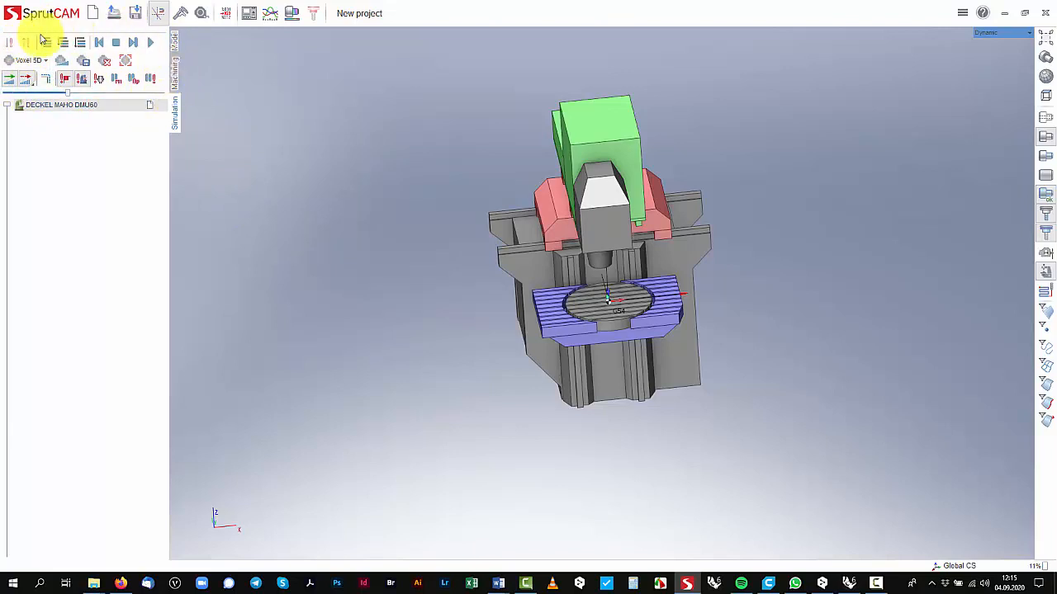
pyautogui.click(175, 75)
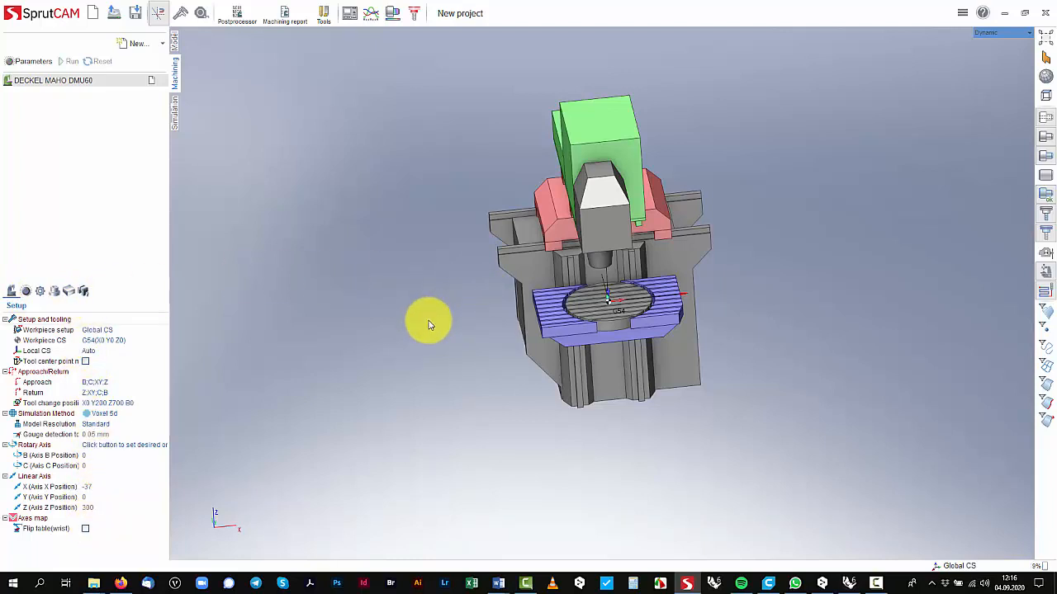
pyautogui.click(26, 292)
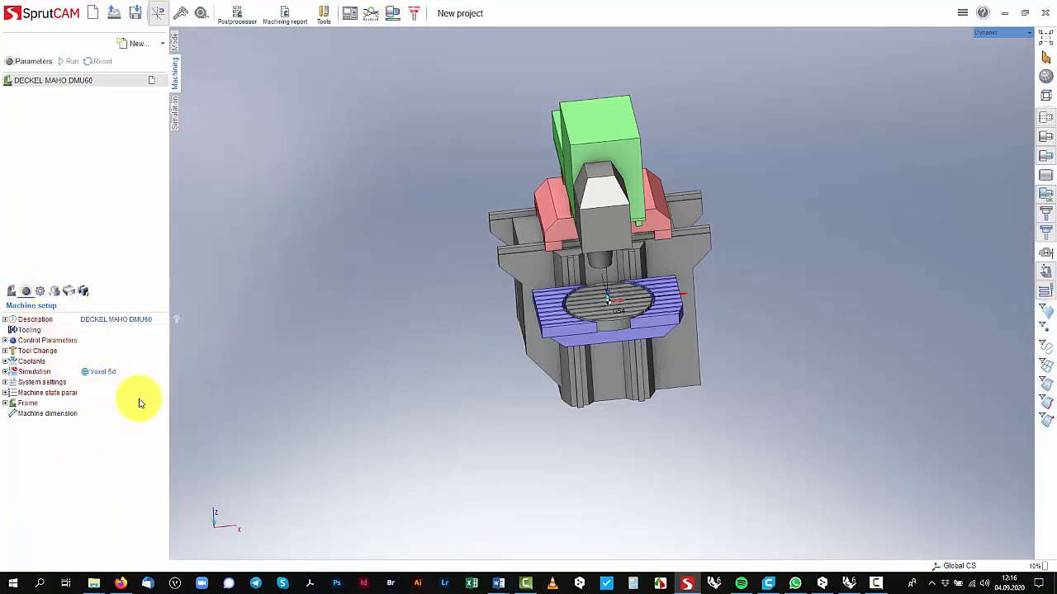
pyautogui.click(69, 291)
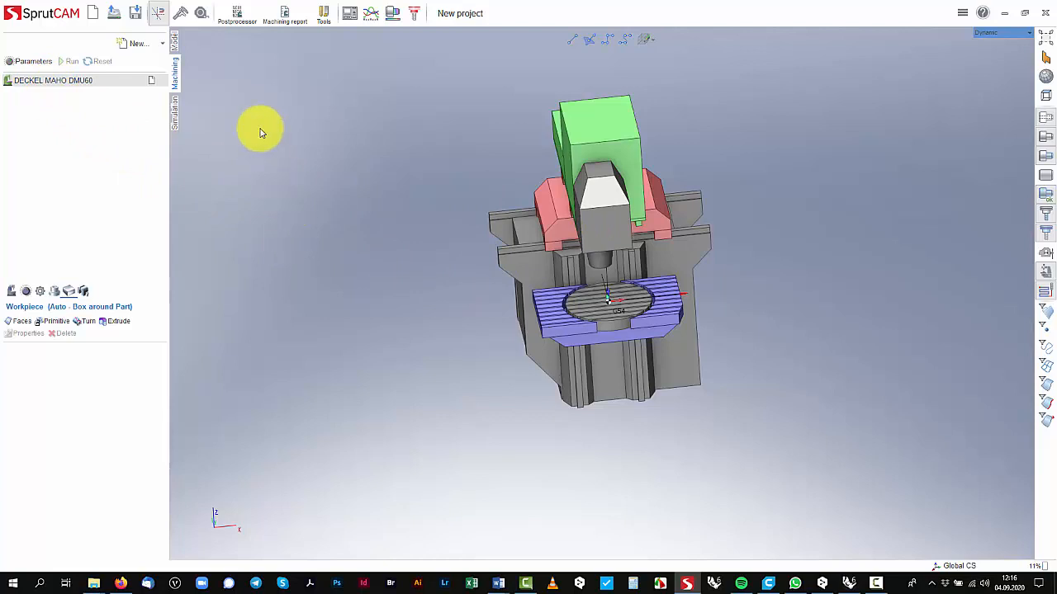
# Return to the Model environment and inspect the contents of the Full Model, Part and Workpiece folders
pyautogui.click(175, 42)
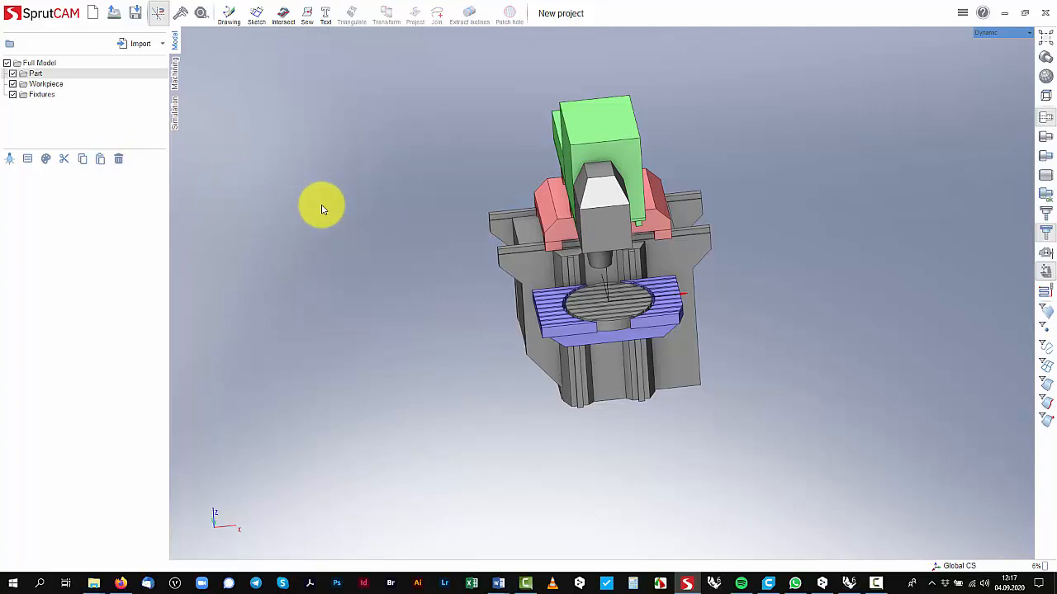
pyautogui.click(35, 64)
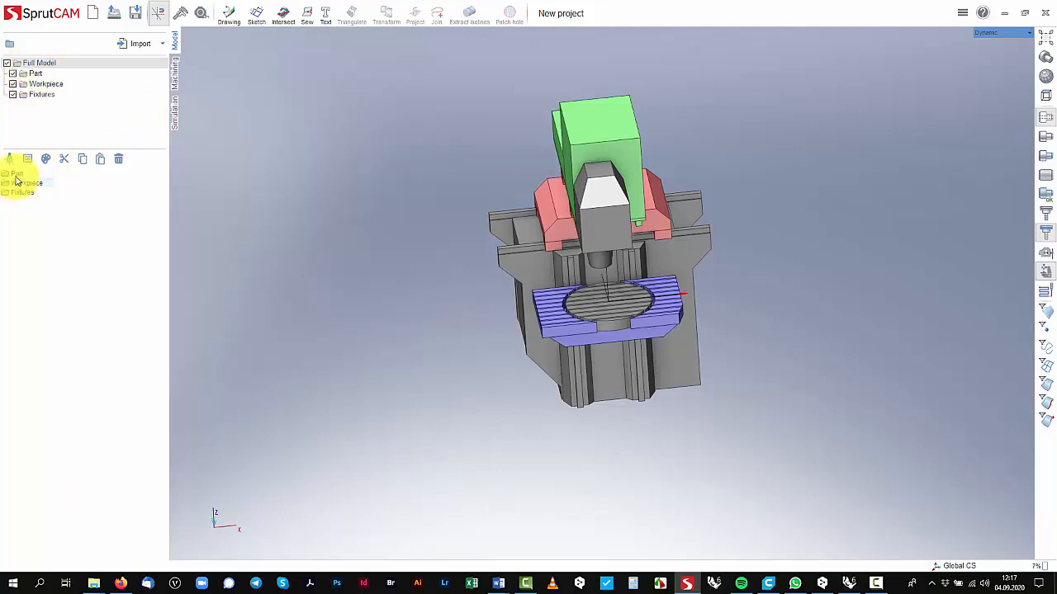
pyautogui.click(35, 74)
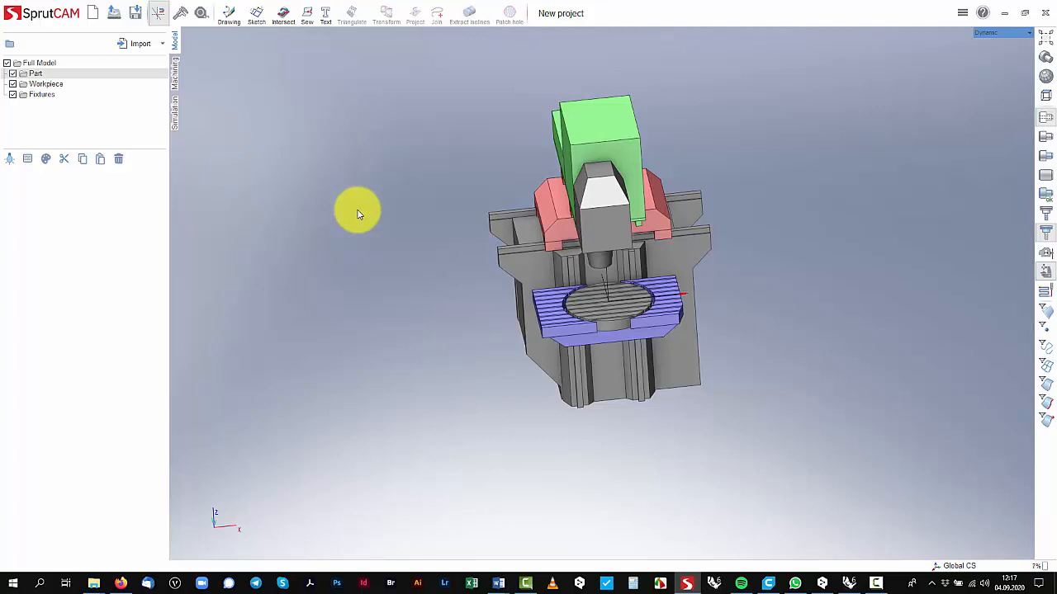
pyautogui.click(50, 88)
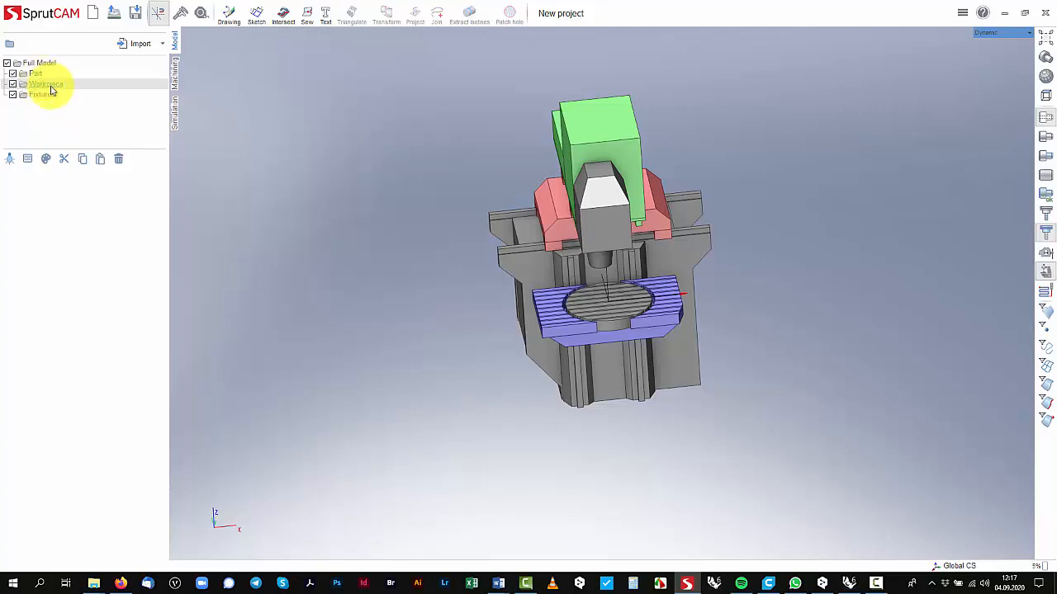
pyautogui.click(34, 74)
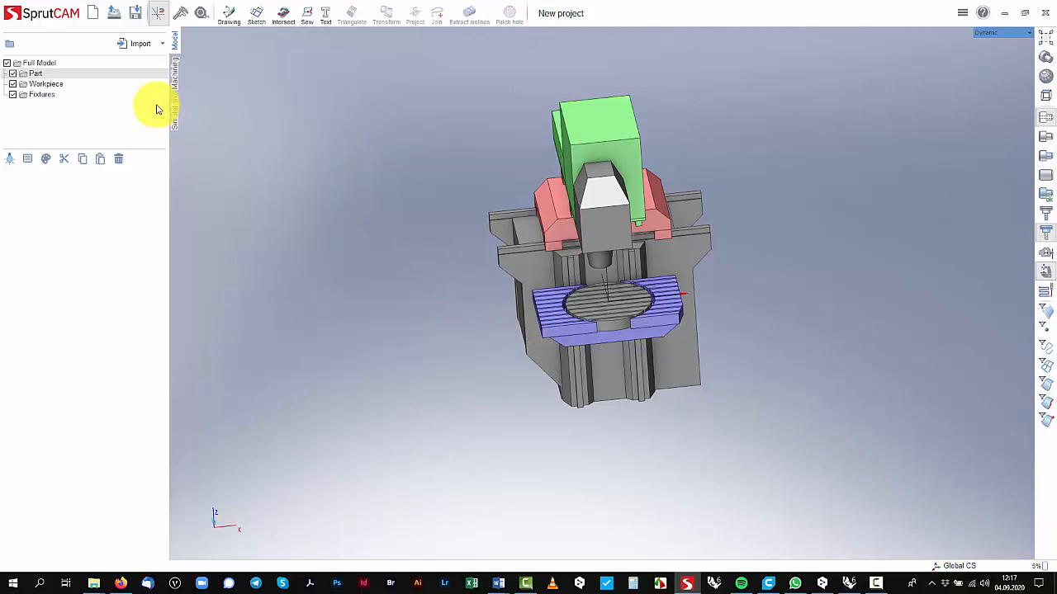
pyautogui.click(46, 84)
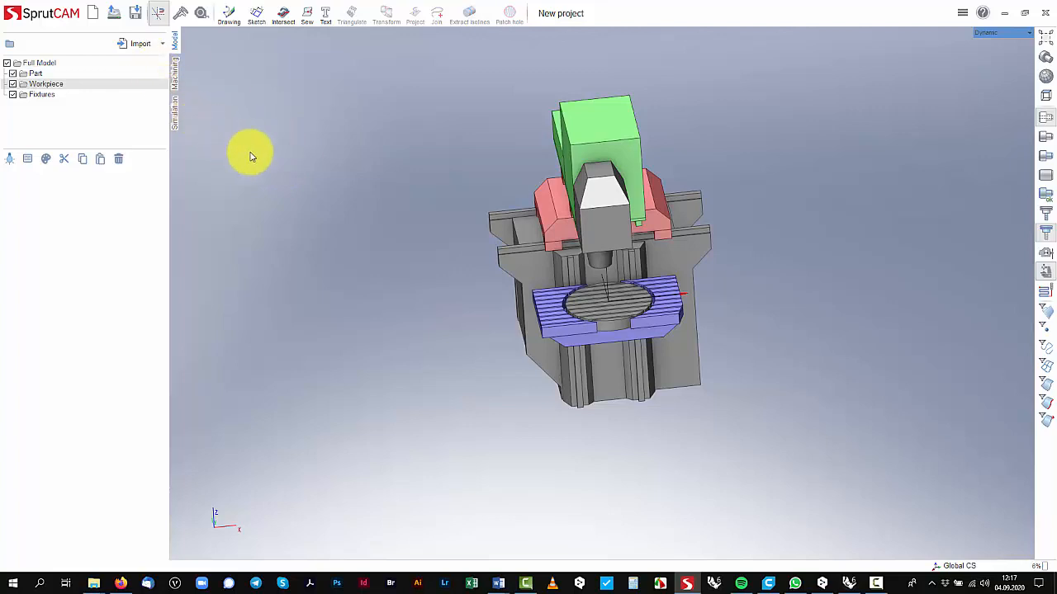
# Switch to the Machining environment and show the list of available machines in the DECKEL MAHO DMU60's parameters
pyautogui.click(174, 87)
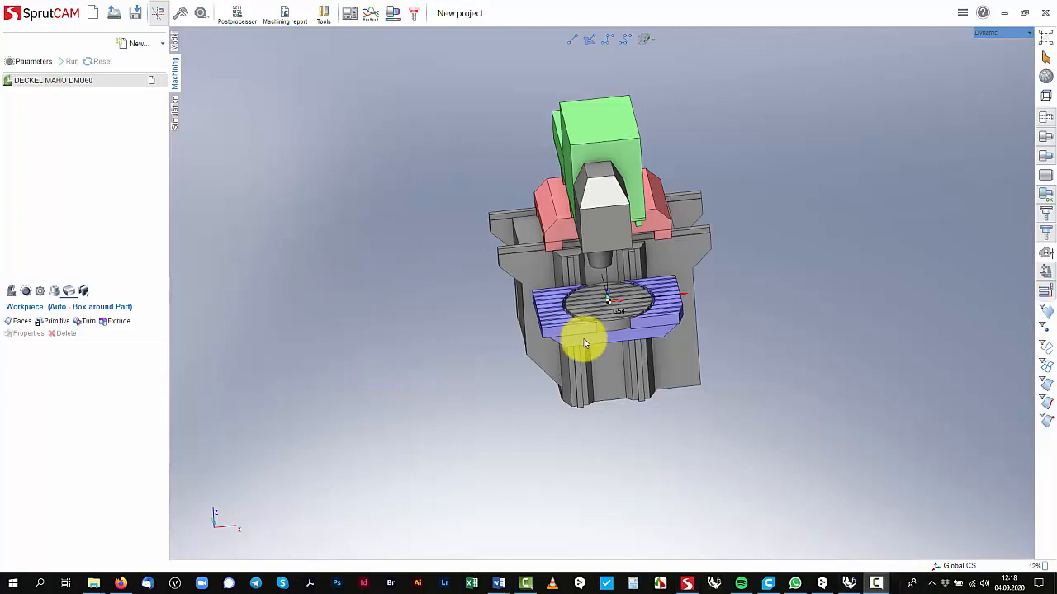
pyautogui.moveTo(569, 329)
pyautogui.mouseDown(button='middle')
pyautogui.moveTo(633, 316)
pyautogui.moveTo(583, 321)
pyautogui.mouseUp(button='middle')
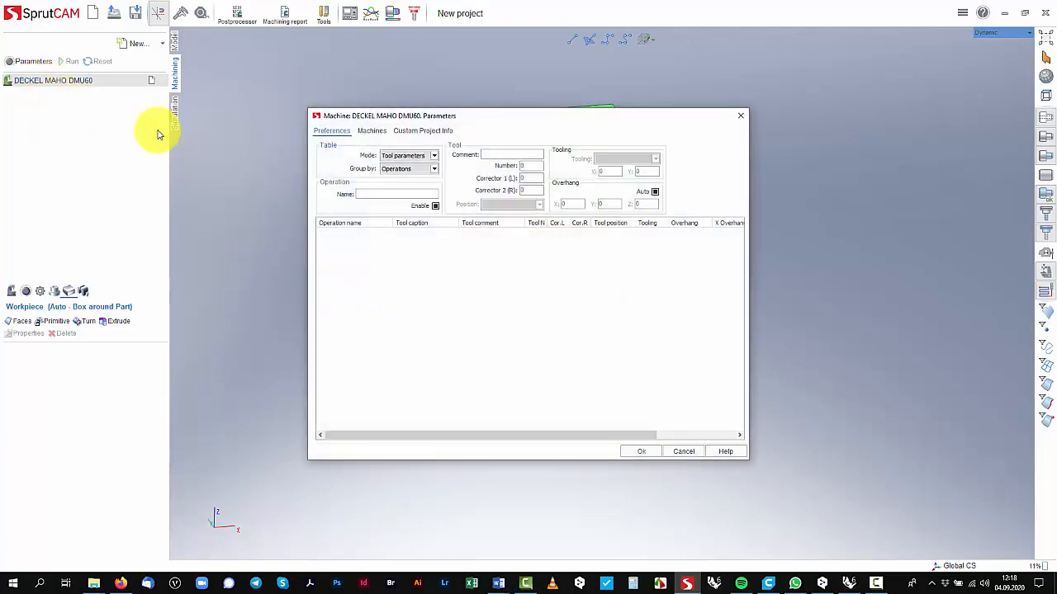
pyautogui.moveTo(528, 121); pyautogui.dragTo(526, 56)
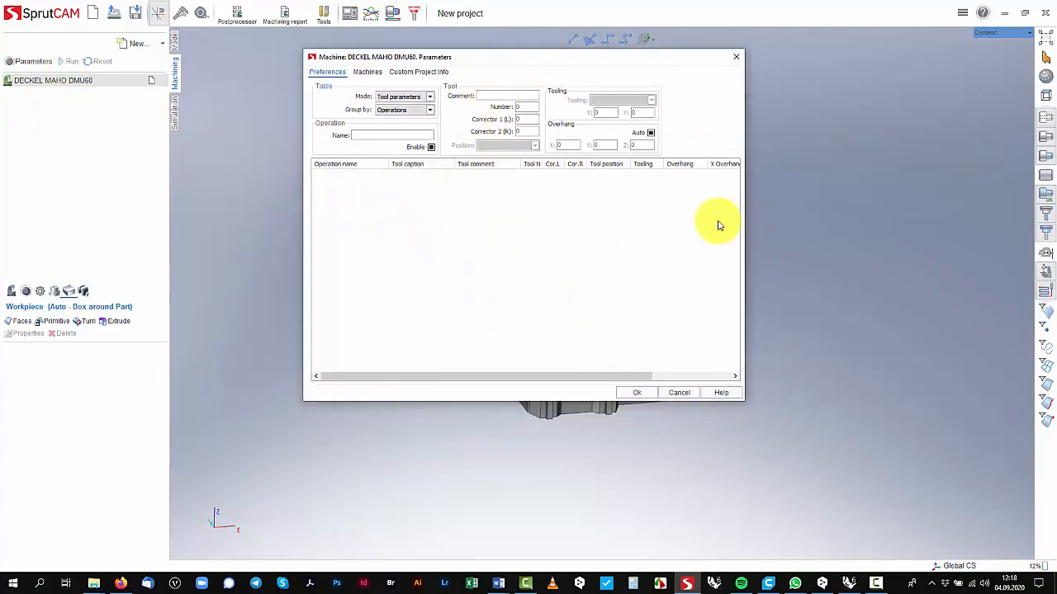
pyautogui.click(369, 73)
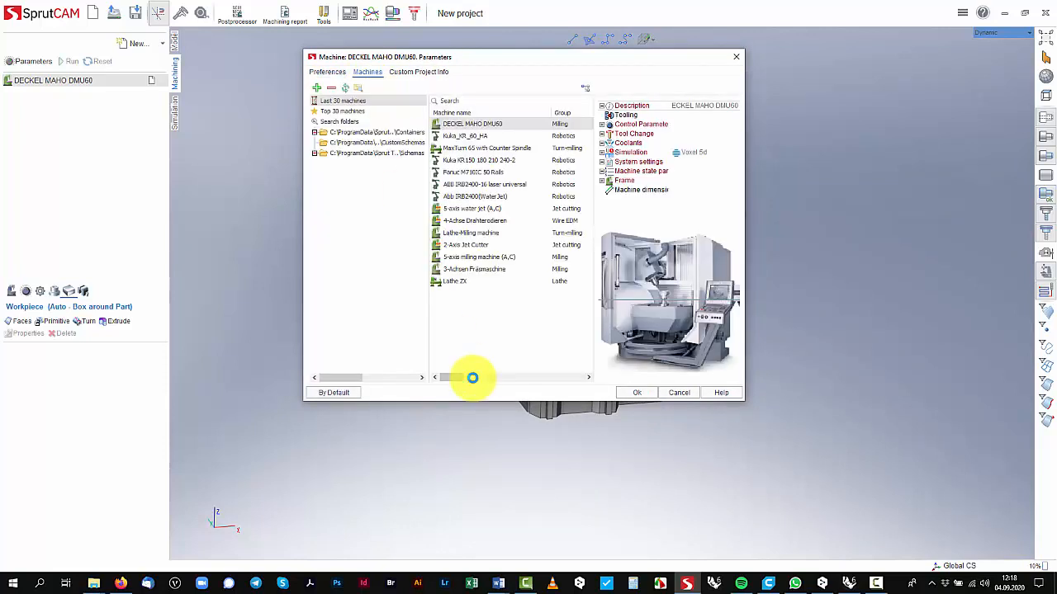
# Locate the KUKA_KR60_HA_Mainz folder in the Schemas search folder of the machine list and expand it
pyautogui.click(342, 155)
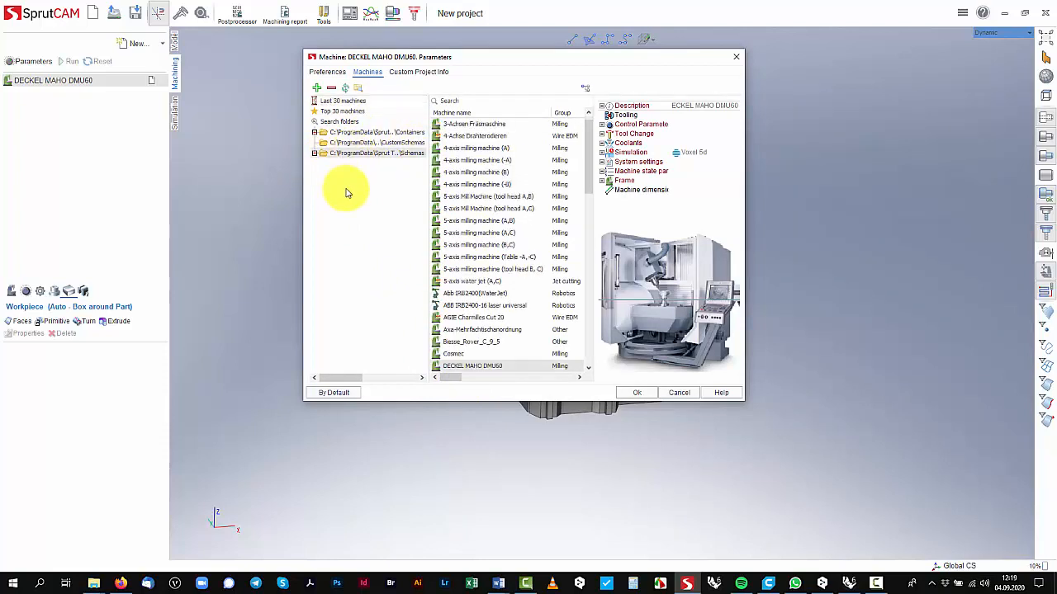
pyautogui.click(315, 154)
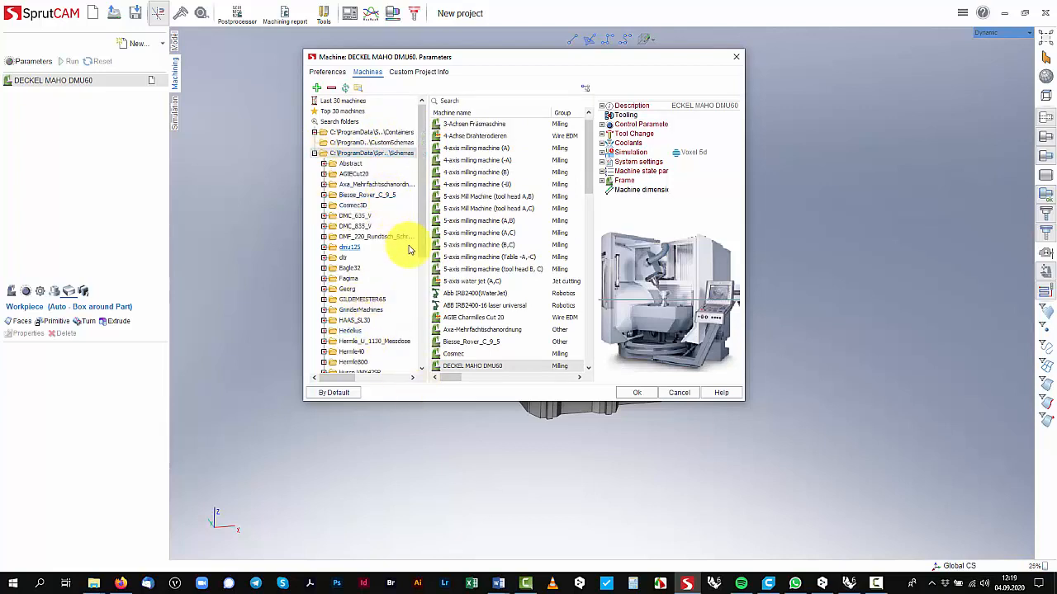
pyautogui.scroll(-1, 393, 234)
pyautogui.scroll(-2, 393, 235)
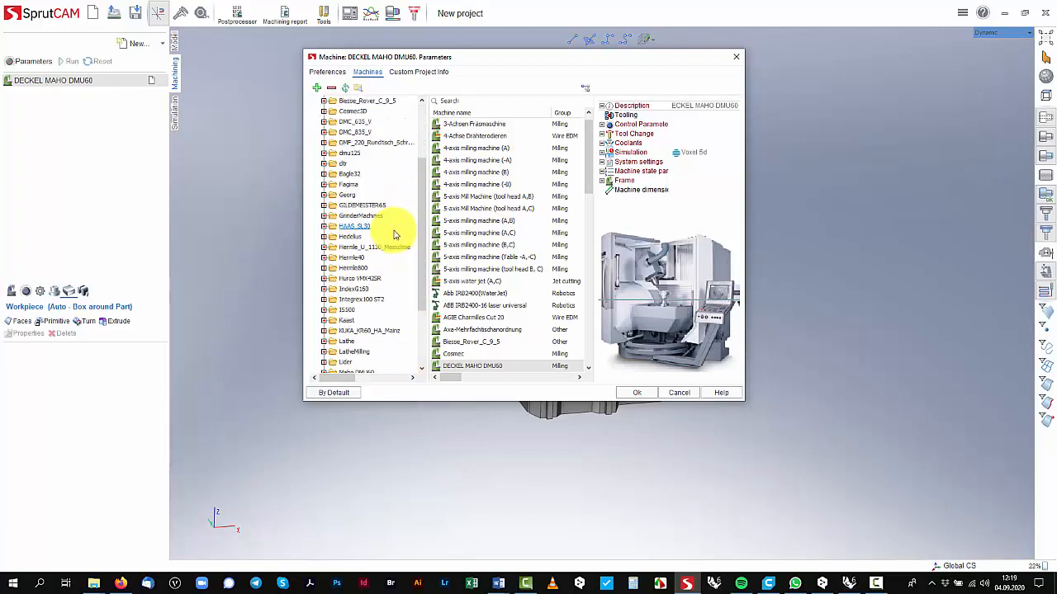
pyautogui.scroll(-2, 396, 267)
pyautogui.click(366, 269)
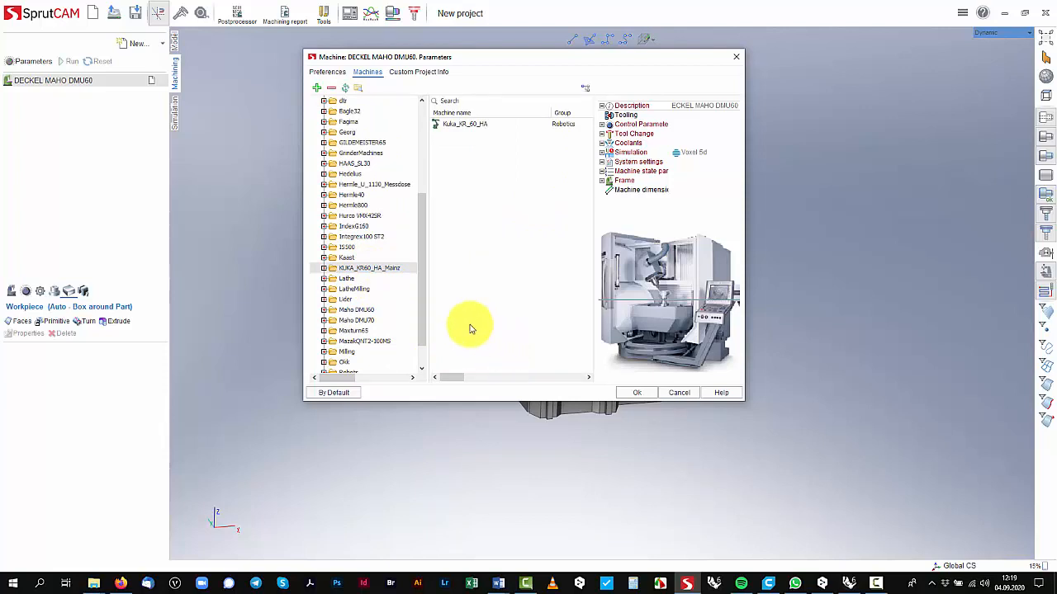
pyautogui.click(324, 269)
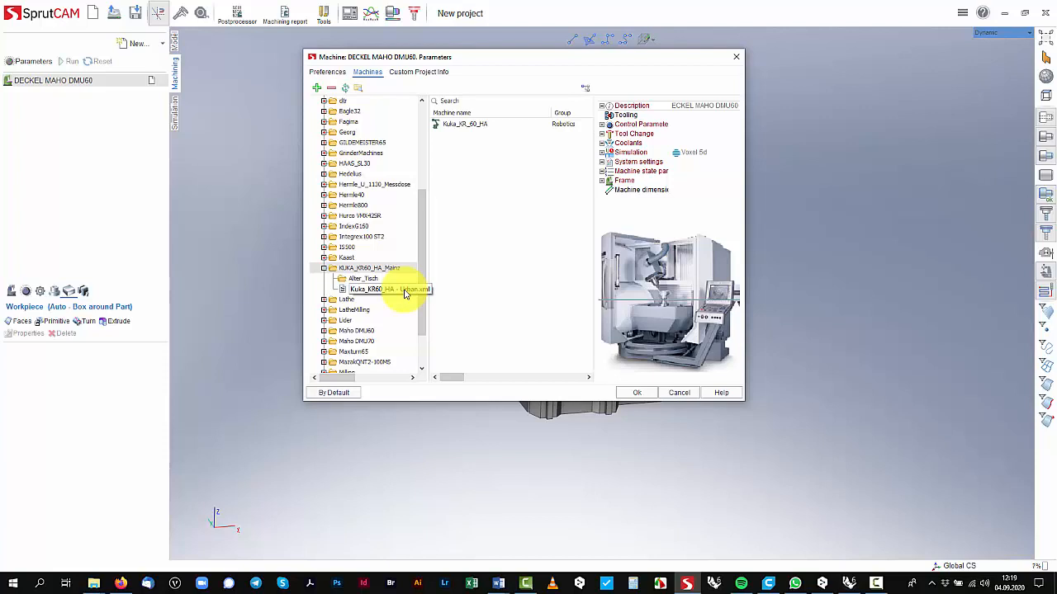
# Select the Kuka_KR60_HA XML schema as the default and pick its Kuka_KR_60_HA robot in the machine list
pyautogui.click(376, 290)
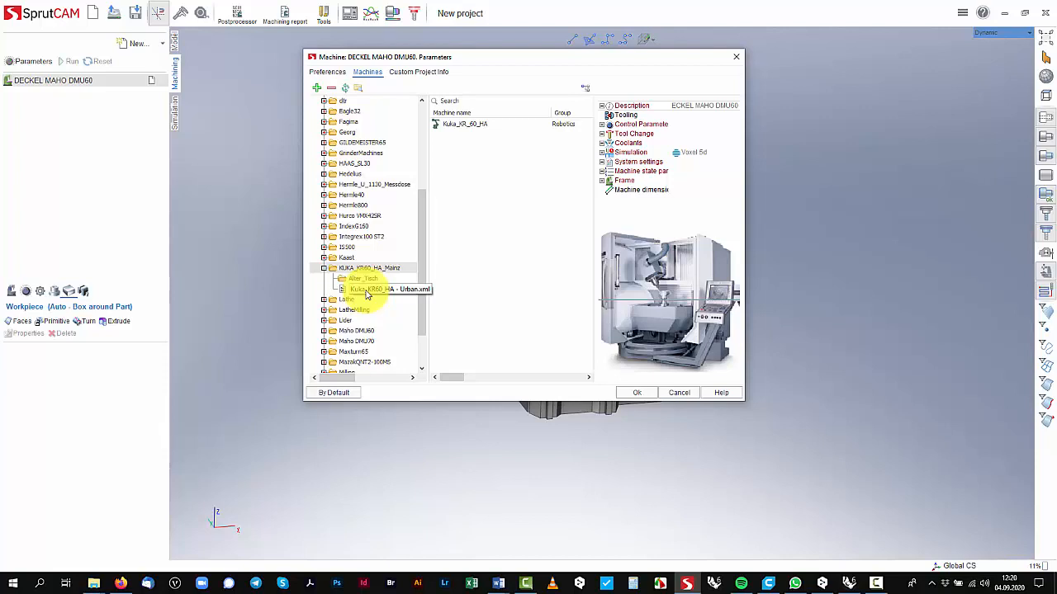
pyautogui.click(367, 290)
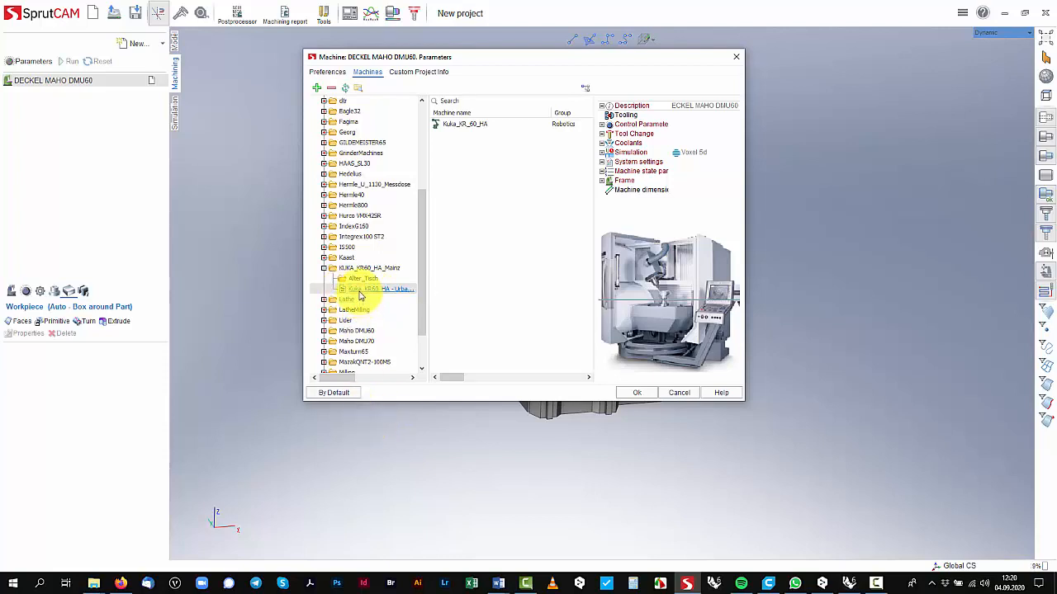
pyautogui.click(333, 396)
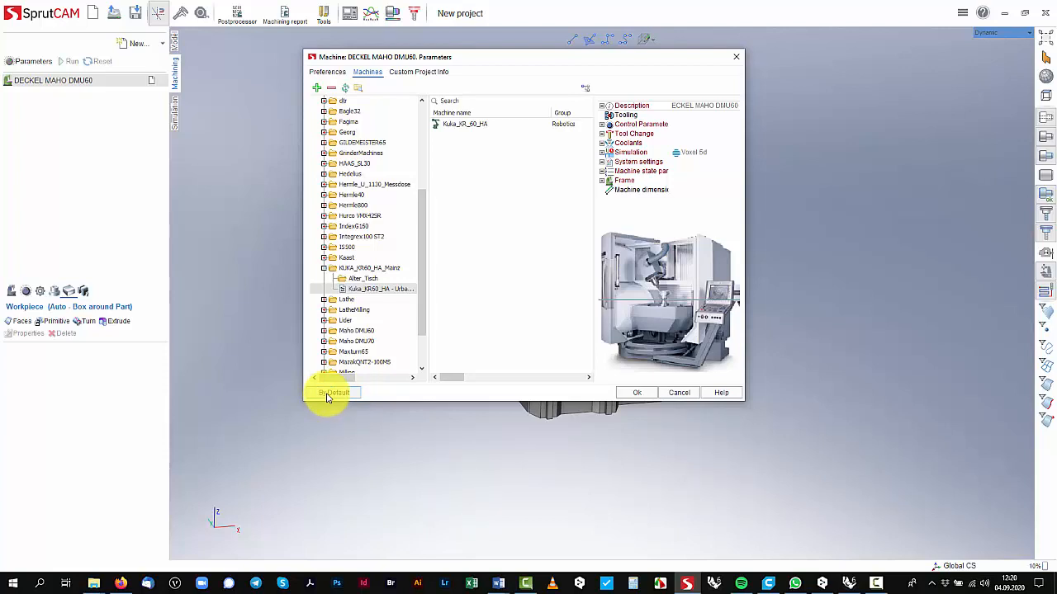
pyautogui.click(450, 125)
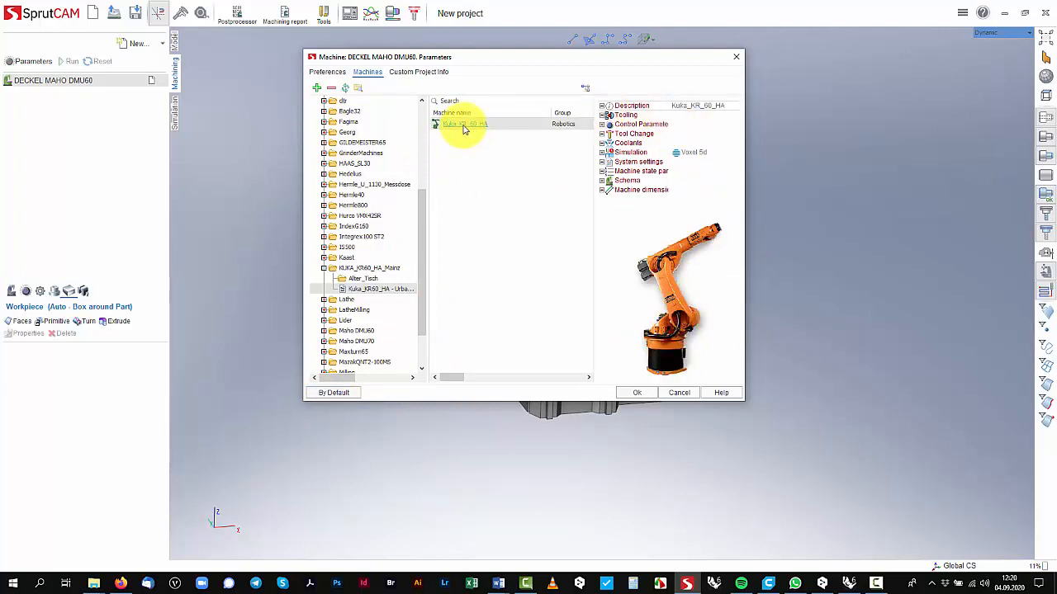
# Inspect the robot's Tooling and Description parameters and apply Kuka_KR_60_HA as the project's machine
pyautogui.click(603, 116)
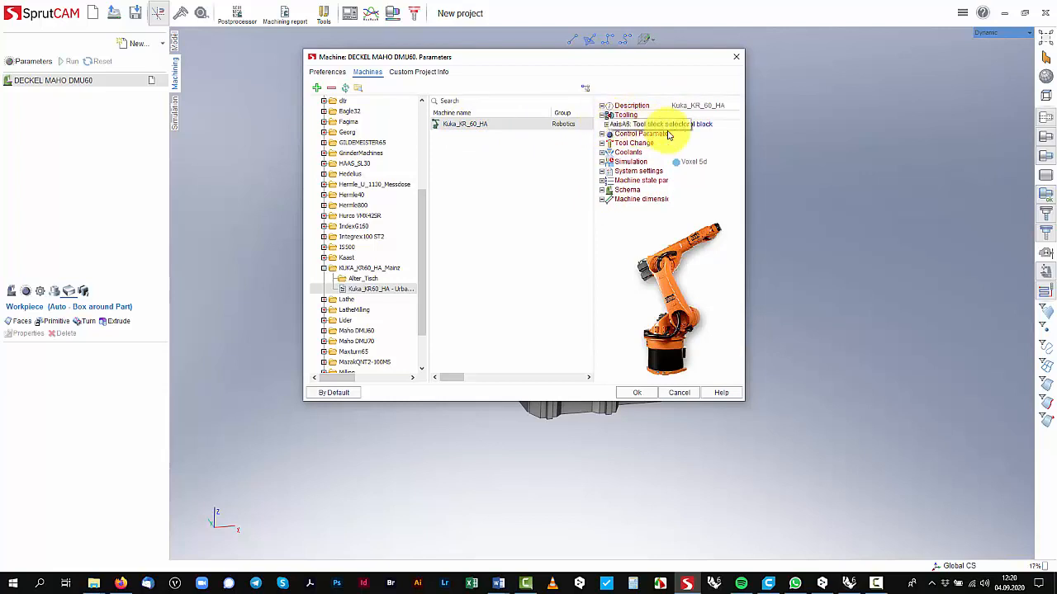
pyautogui.click(603, 107)
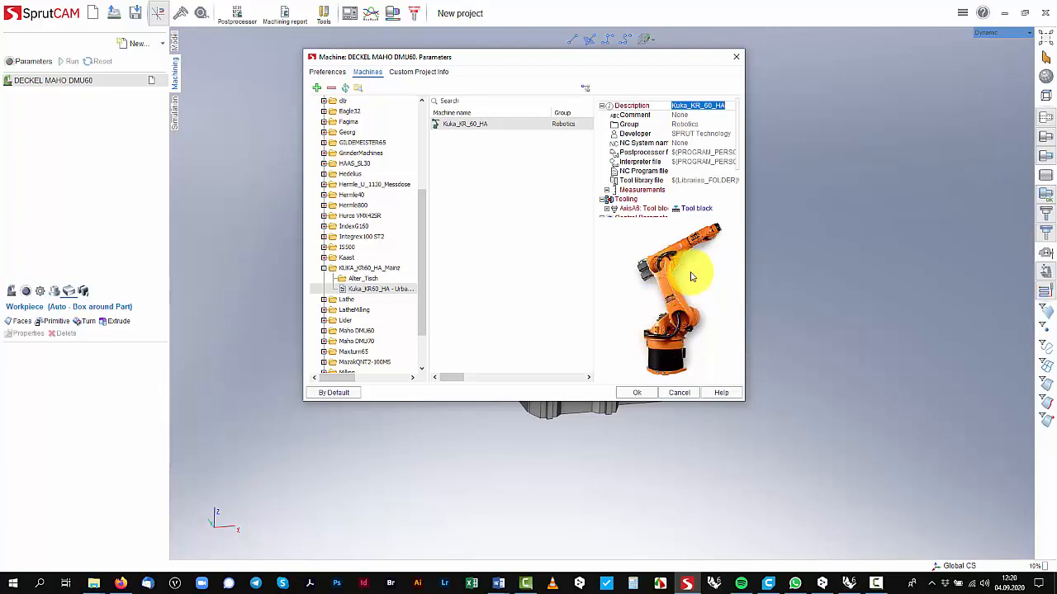
pyautogui.click(464, 124)
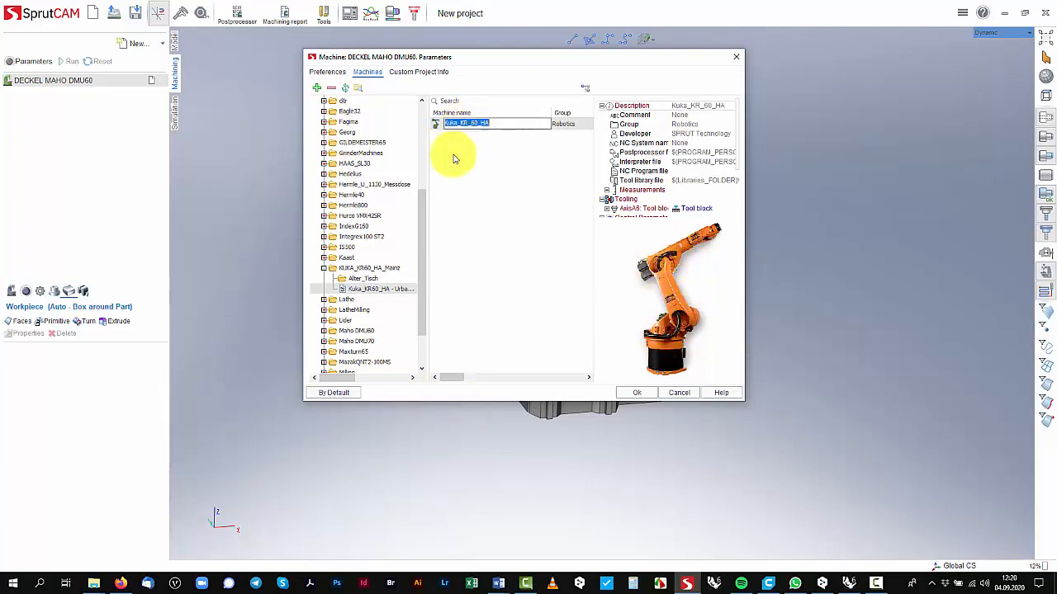
pyautogui.doubleClick(453, 126)
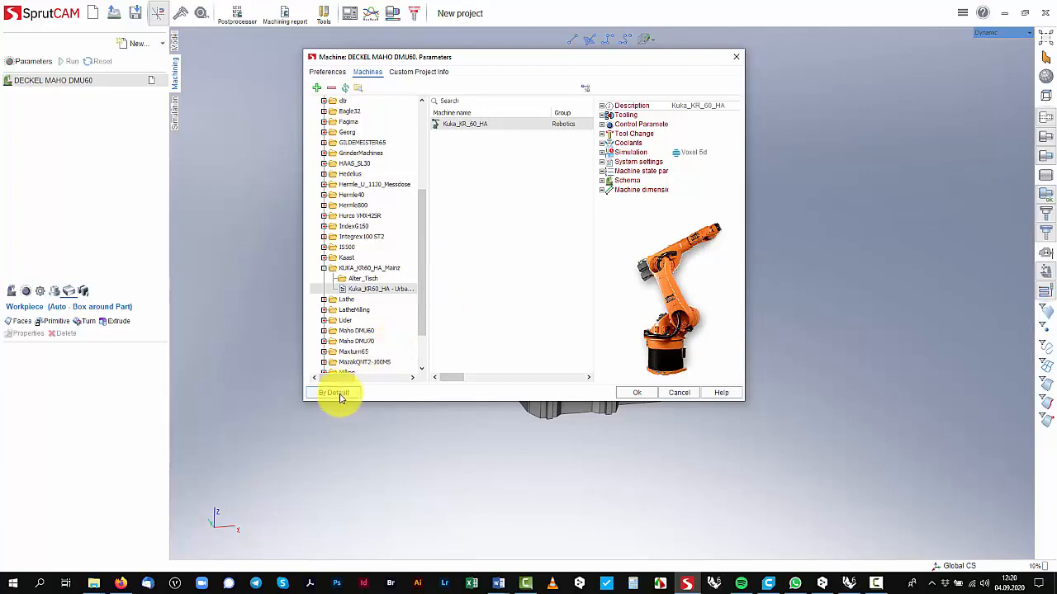
pyautogui.click(641, 395)
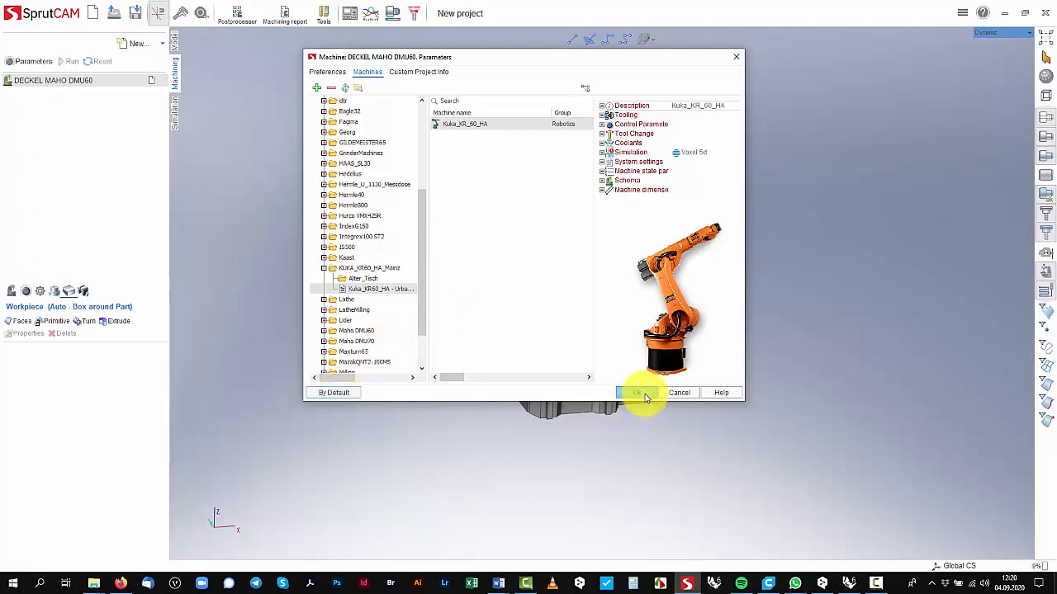
# Examine the Kuka robot cell from several angles, including its tables, spindle and back wall
pyautogui.moveTo(759, 335); pyautogui.dragTo(424, 437, button='right')
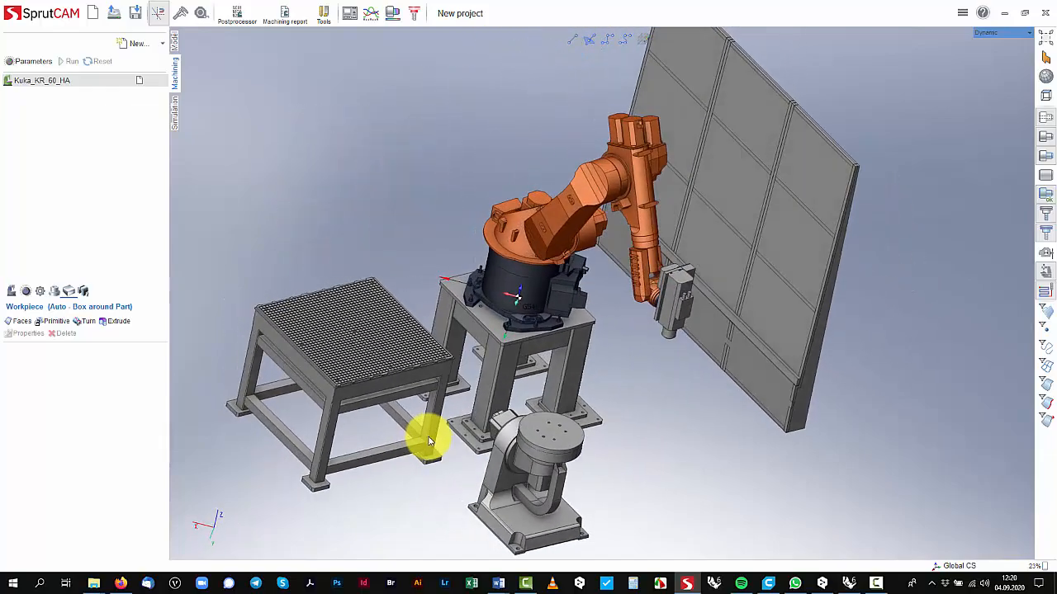
pyautogui.scroll(4, 547, 285)
pyautogui.scroll(-4, 547, 285)
pyautogui.moveTo(516, 323); pyautogui.dragTo(511, 386, button='right')
pyautogui.scroll(3, 596, 279)
pyautogui.scroll(-3, 592, 272)
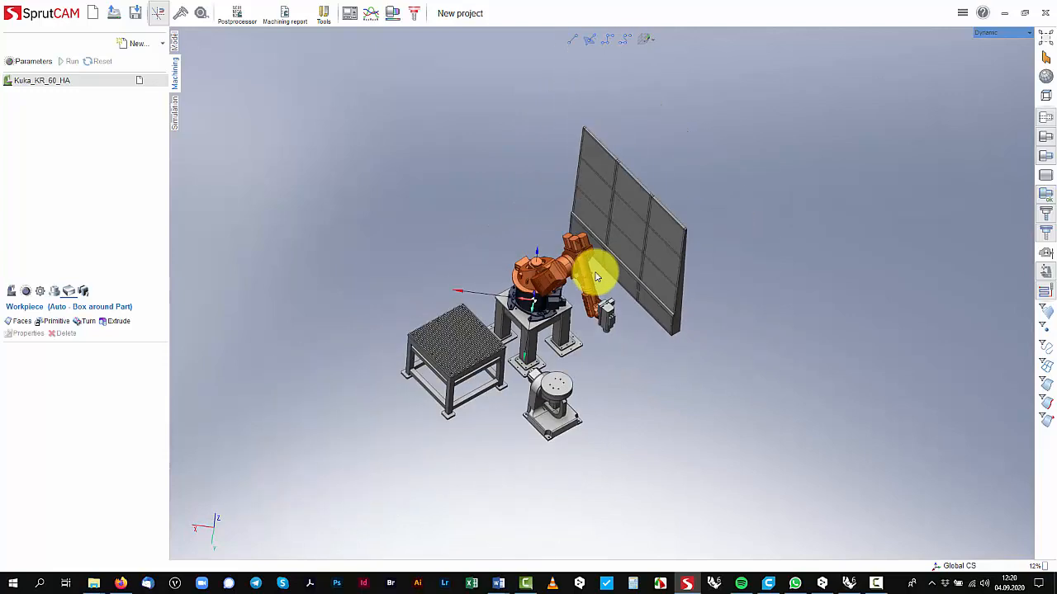
pyautogui.moveTo(602, 340); pyautogui.dragTo(597, 283, button='right')
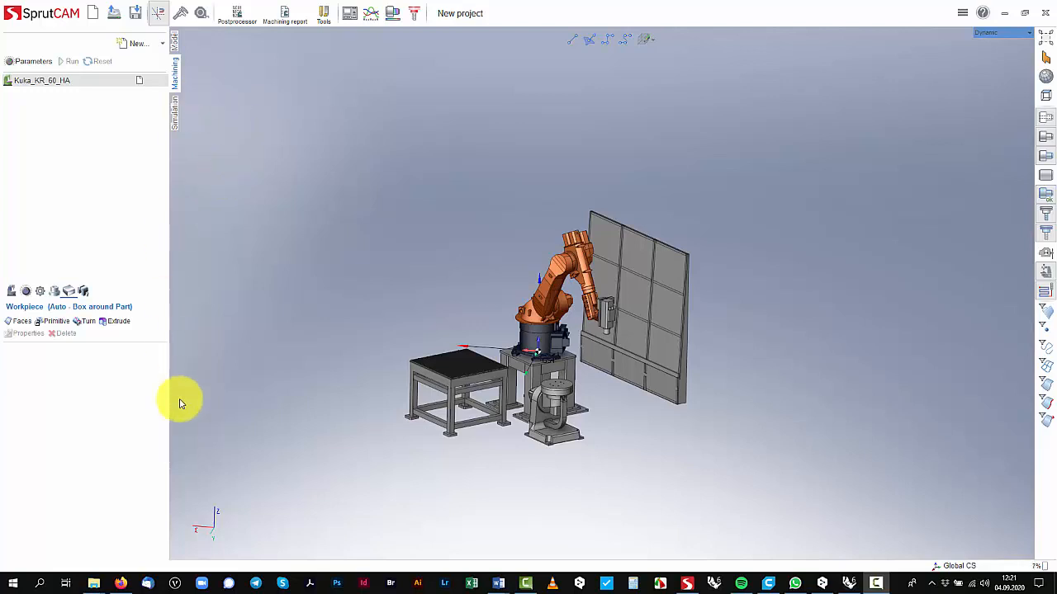
# Switch to File Explorer, open drive C: and check in the folder options that hidden files, folders and drives are shown
pyautogui.moveTo(95, 583)
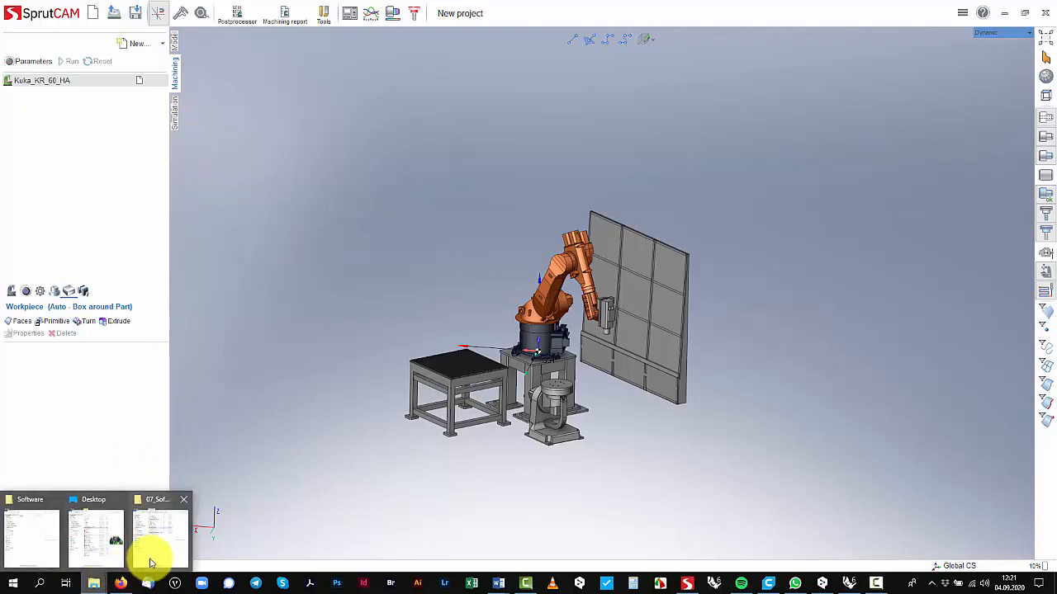
pyautogui.click(149, 555)
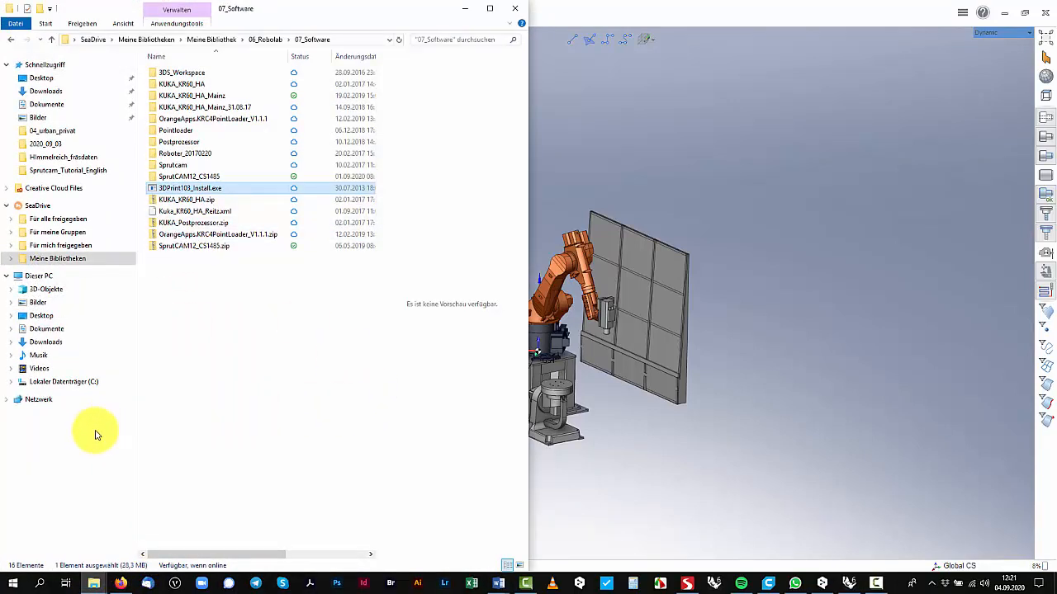
pyautogui.click(78, 385)
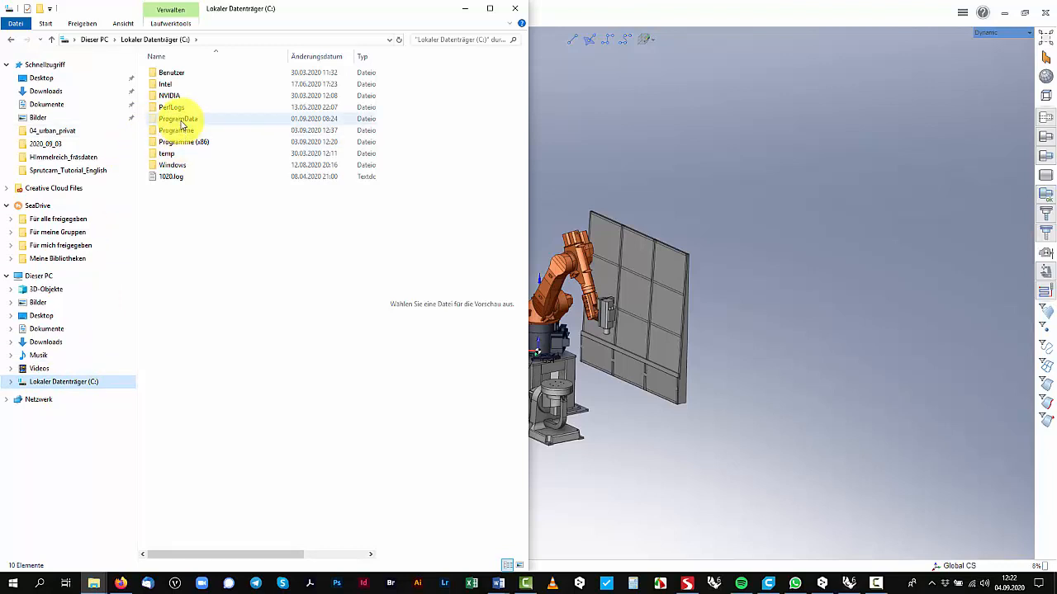
pyautogui.click(124, 25)
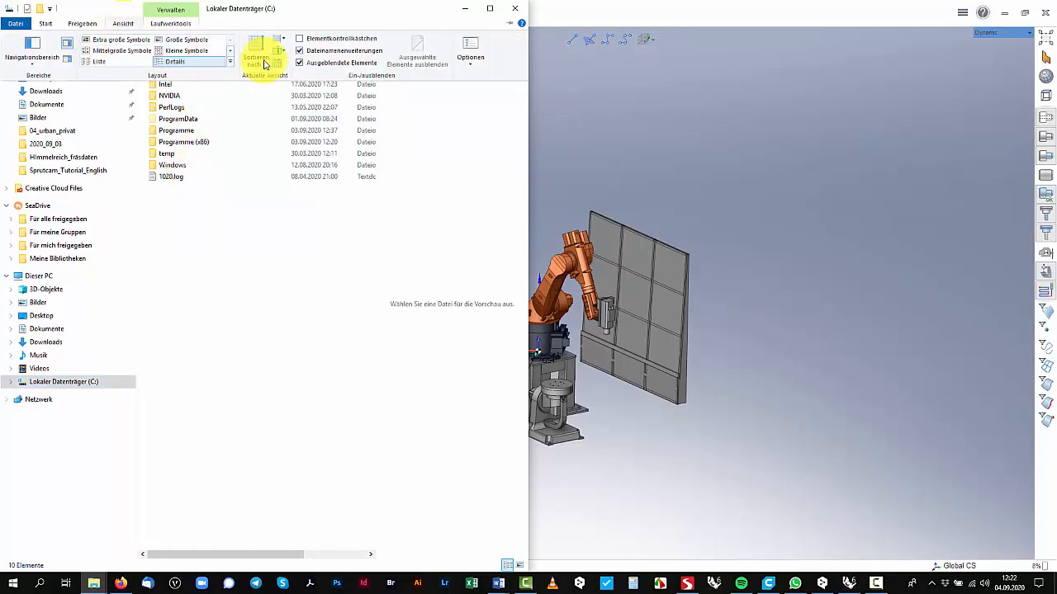
pyautogui.click(471, 62)
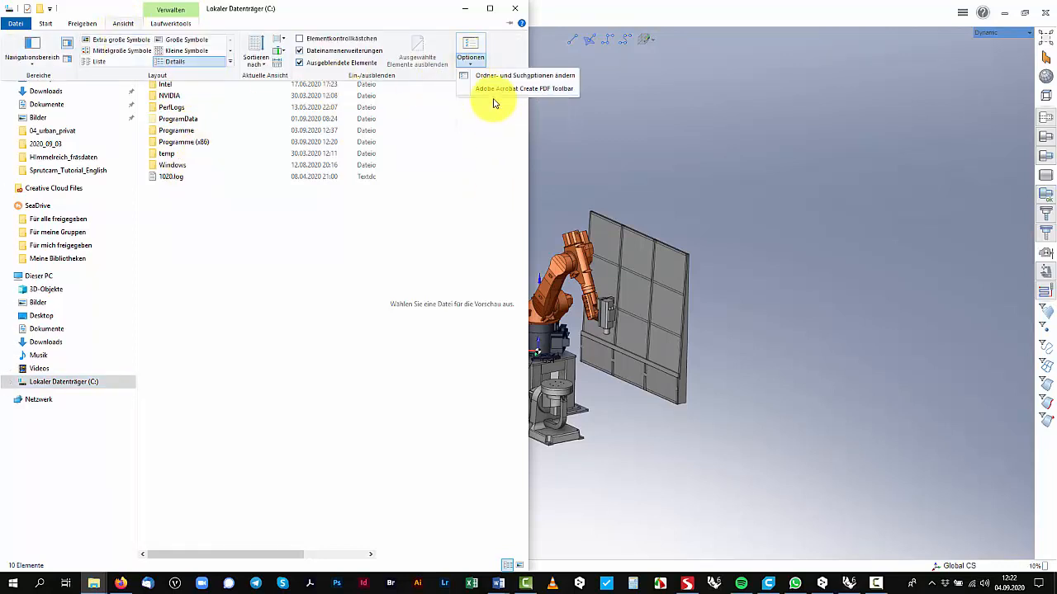
pyautogui.click(507, 75)
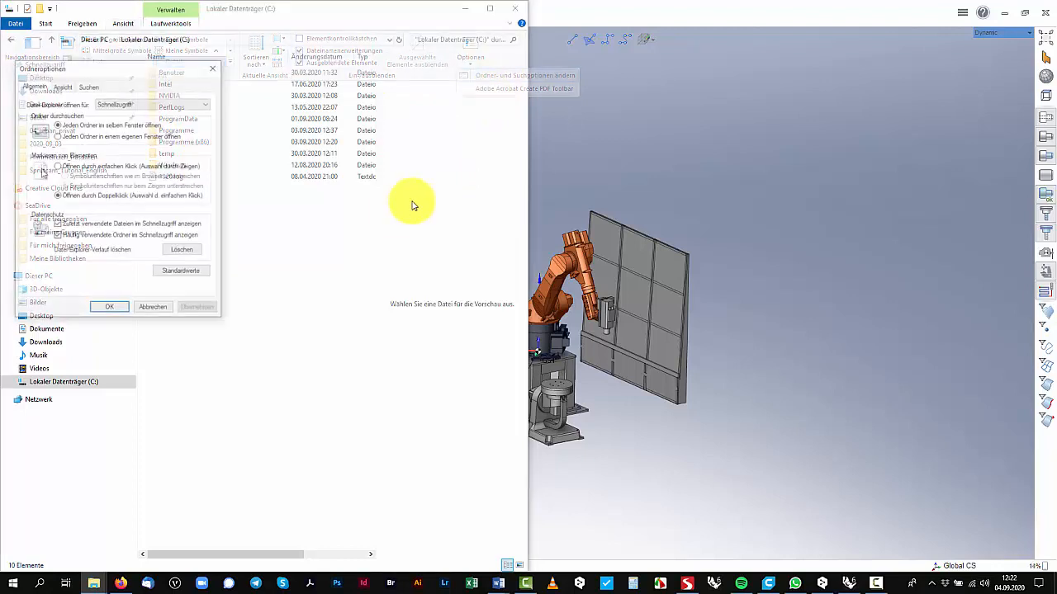
pyautogui.click(62, 85)
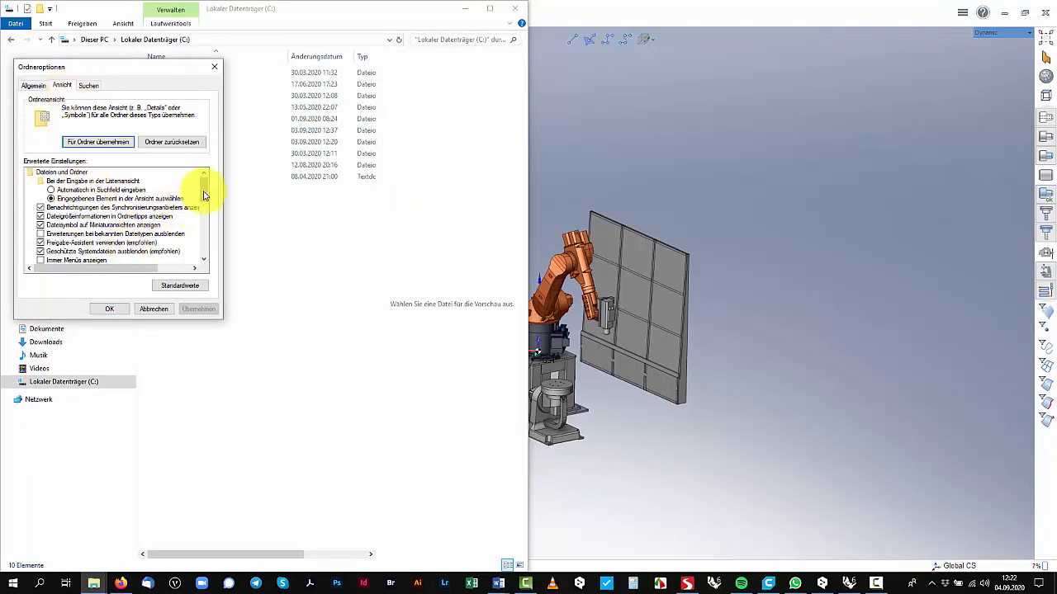
pyautogui.moveTo(202, 194); pyautogui.dragTo(206, 239)
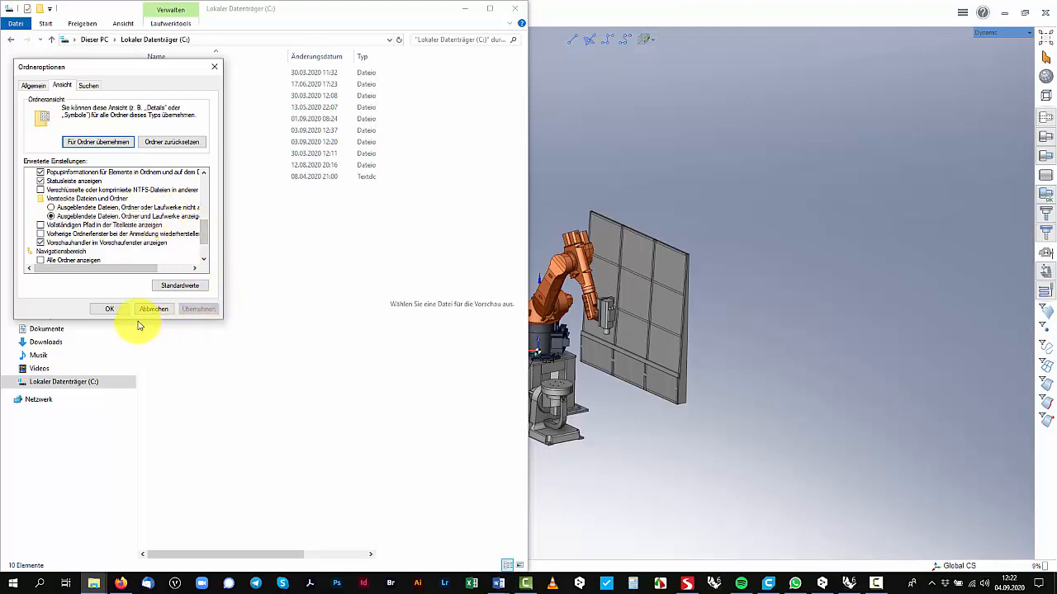
pyautogui.click(109, 308)
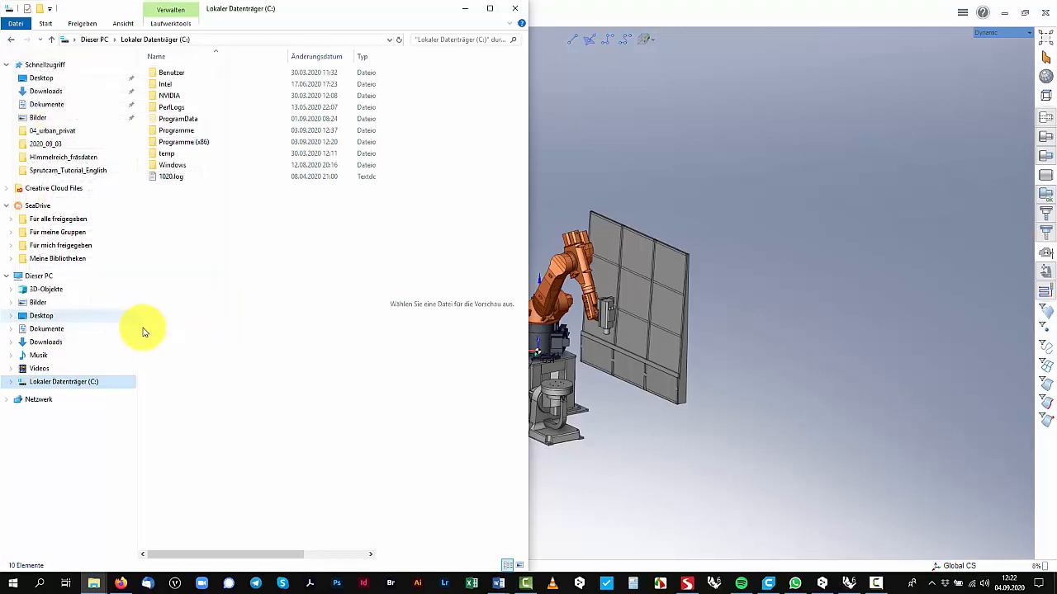
# Open the folder C:\ProgramData\Sprut Technology\SprutCAM\Version 12\Machines\Schemas
pyautogui.doubleClick(182, 121)
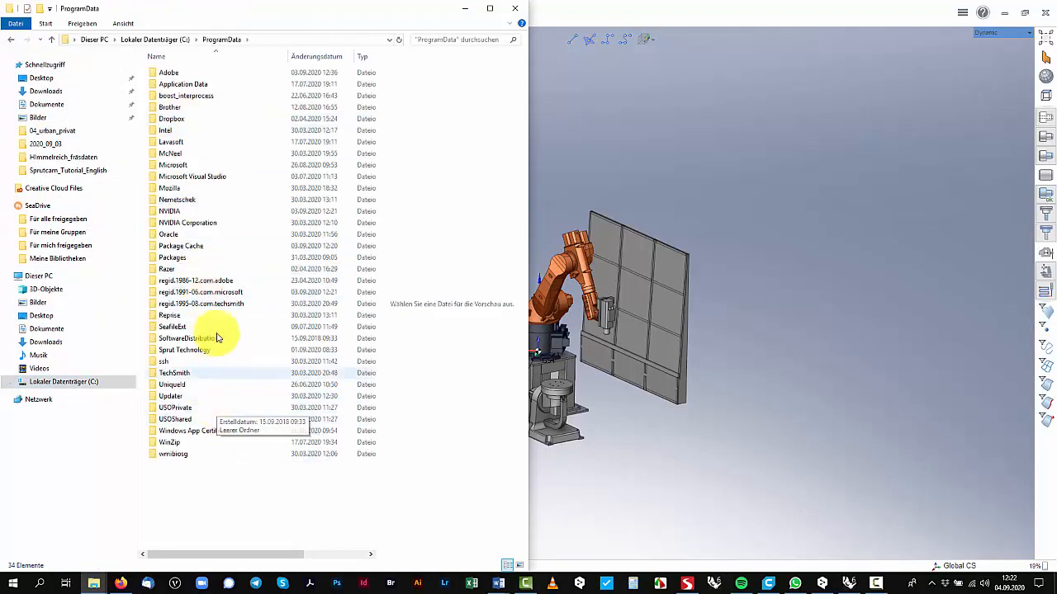
pyautogui.doubleClick(190, 352)
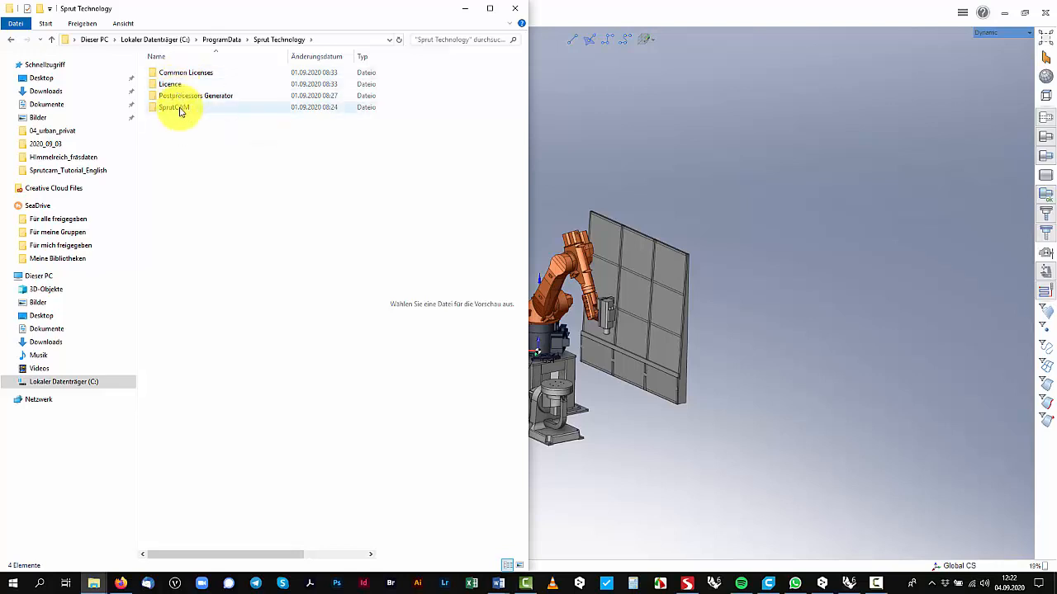
pyautogui.doubleClick(180, 108)
pyautogui.doubleClick(168, 74)
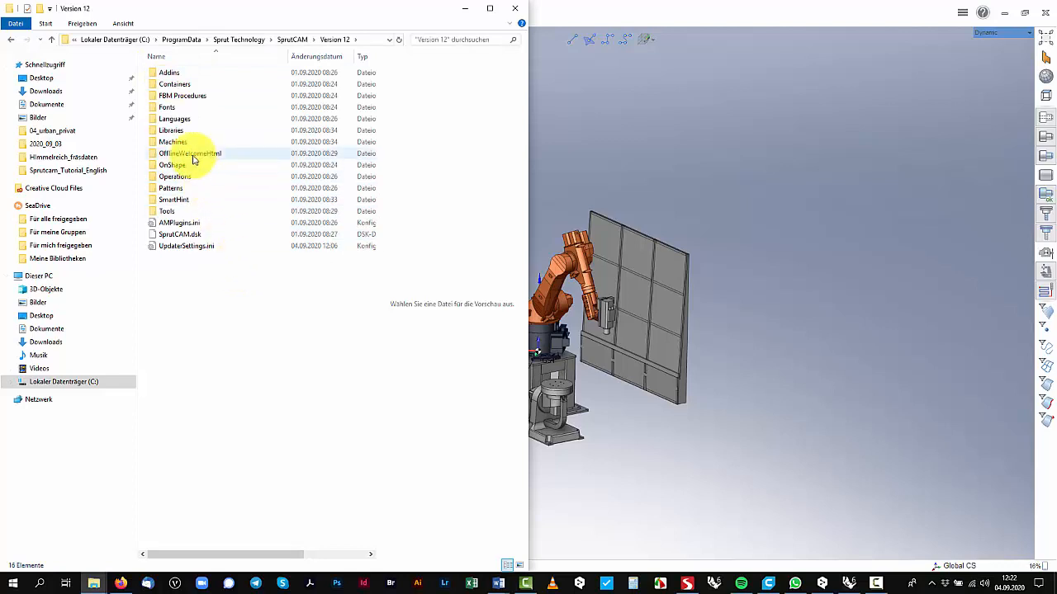
pyautogui.doubleClick(174, 142)
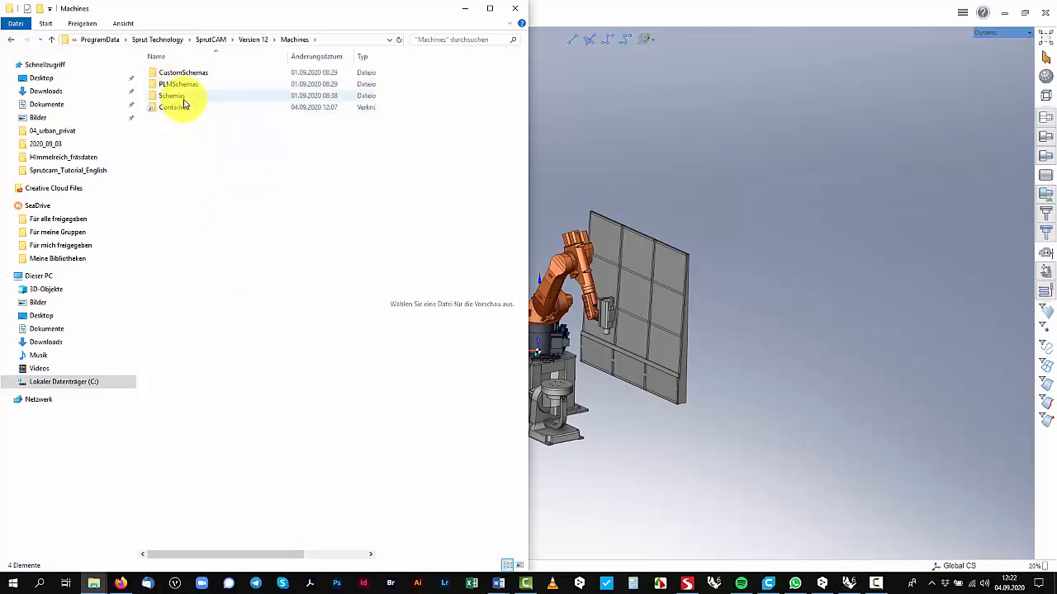
pyautogui.click(179, 97)
pyautogui.doubleClick(179, 96)
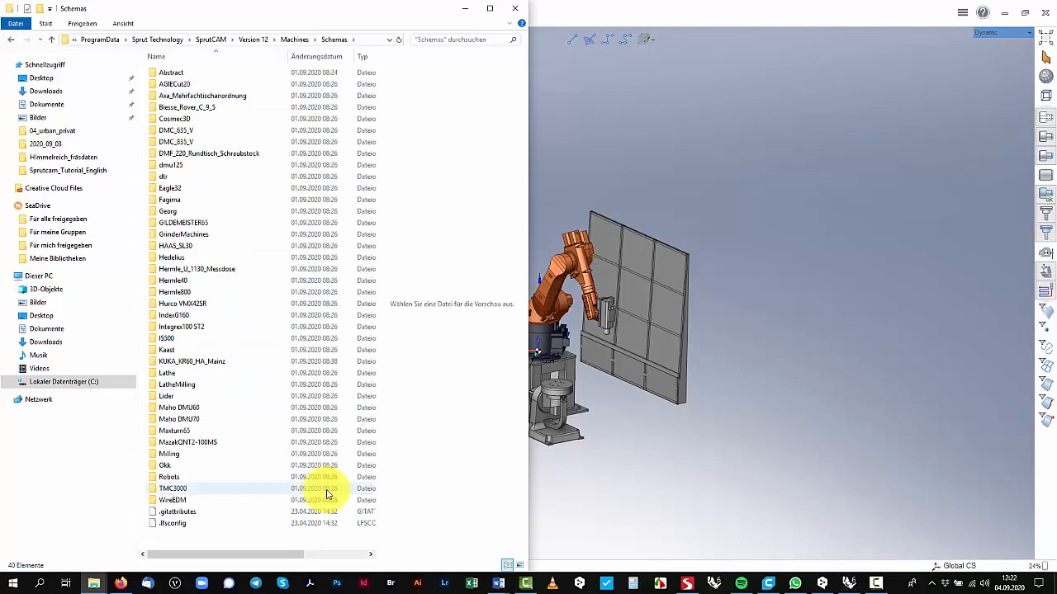
# Preview the robot's XML file and Kuka.jpg in the KUKA_KR60_HA_Mainz folder, and return to SprutCAM
pyautogui.click(185, 368)
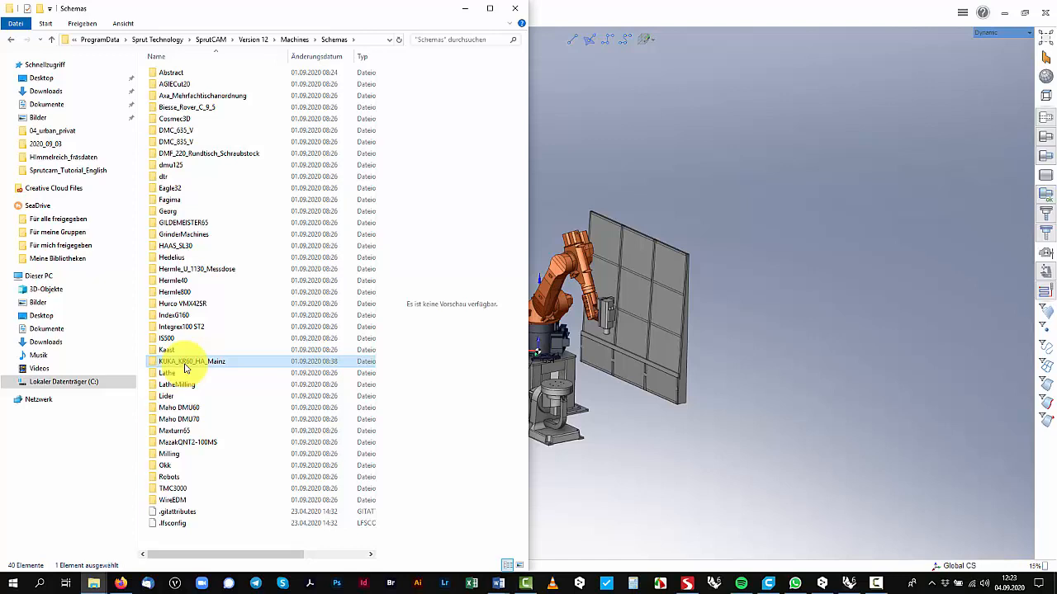
pyautogui.doubleClick(186, 367)
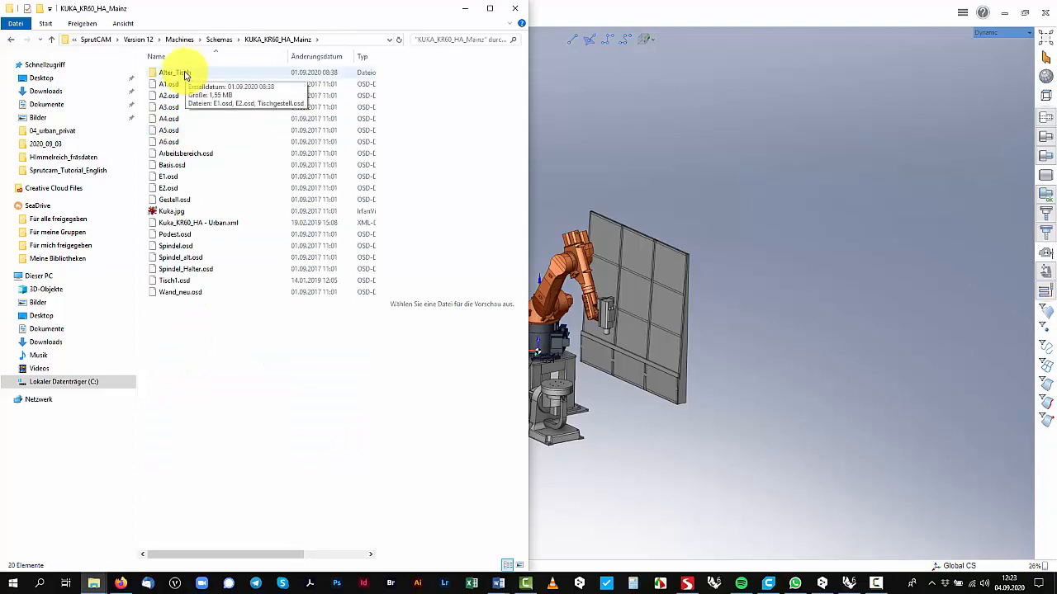
pyautogui.click(228, 228)
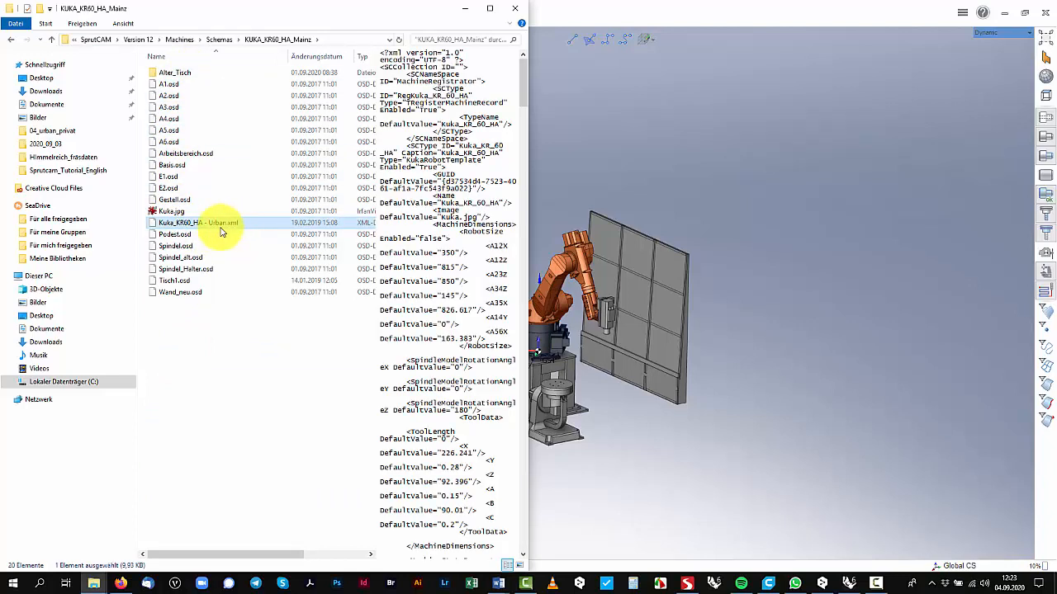
pyautogui.click(181, 211)
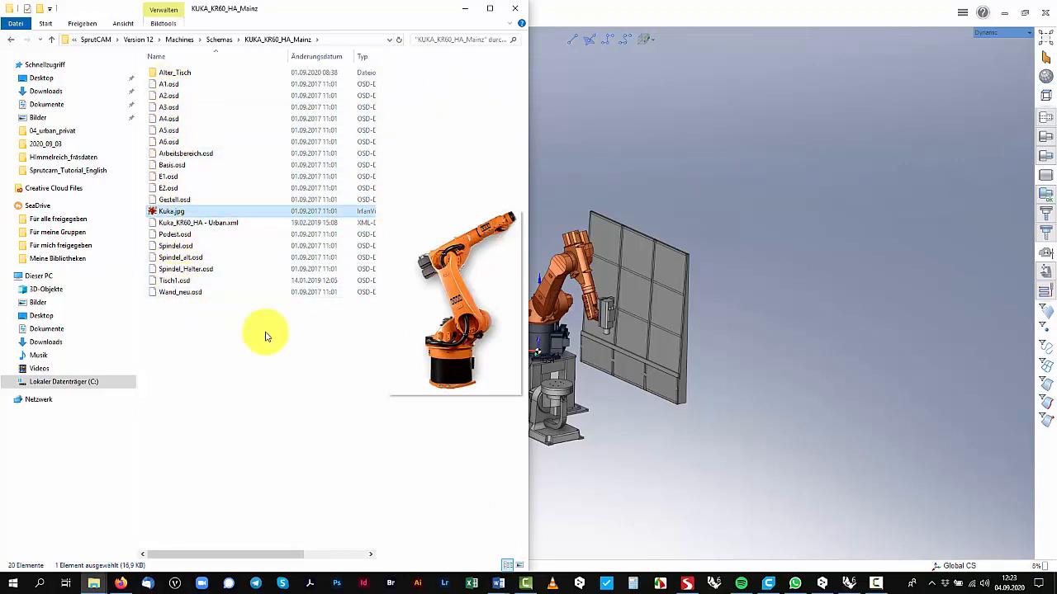
pyautogui.click(464, 9)
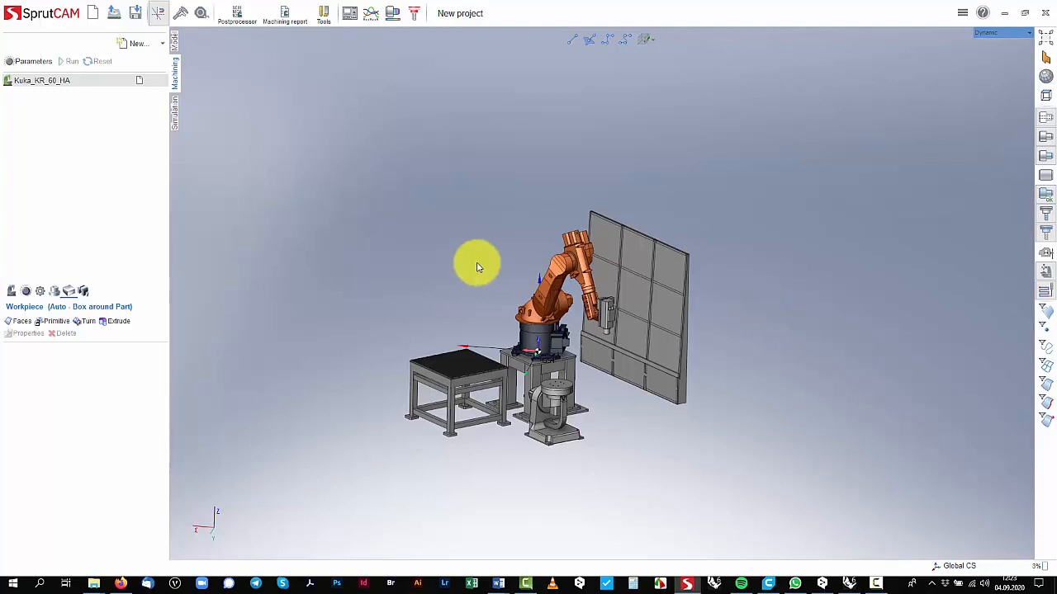
pyautogui.moveTo(878, 584)
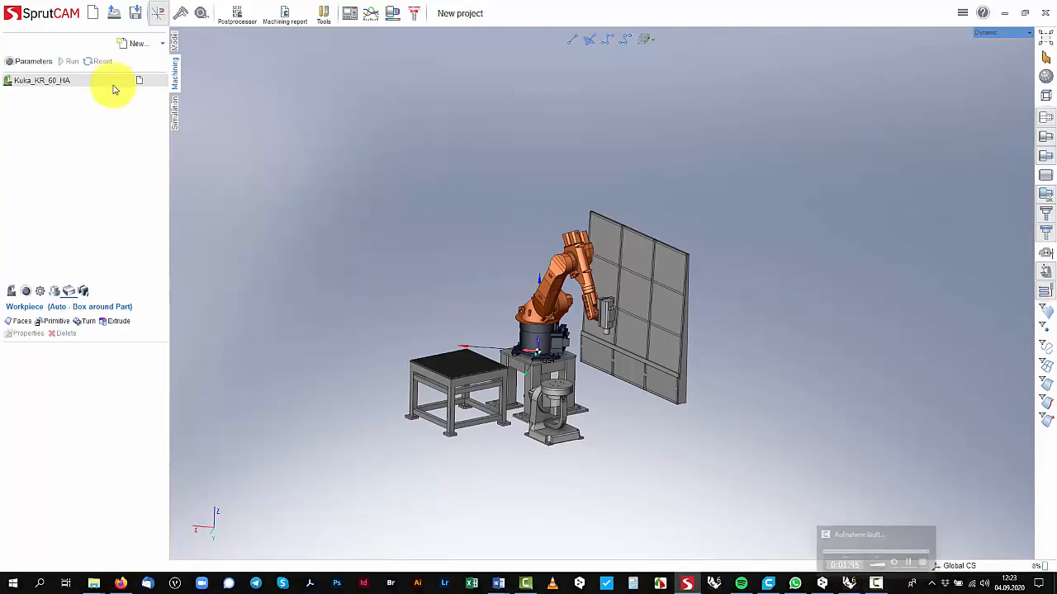